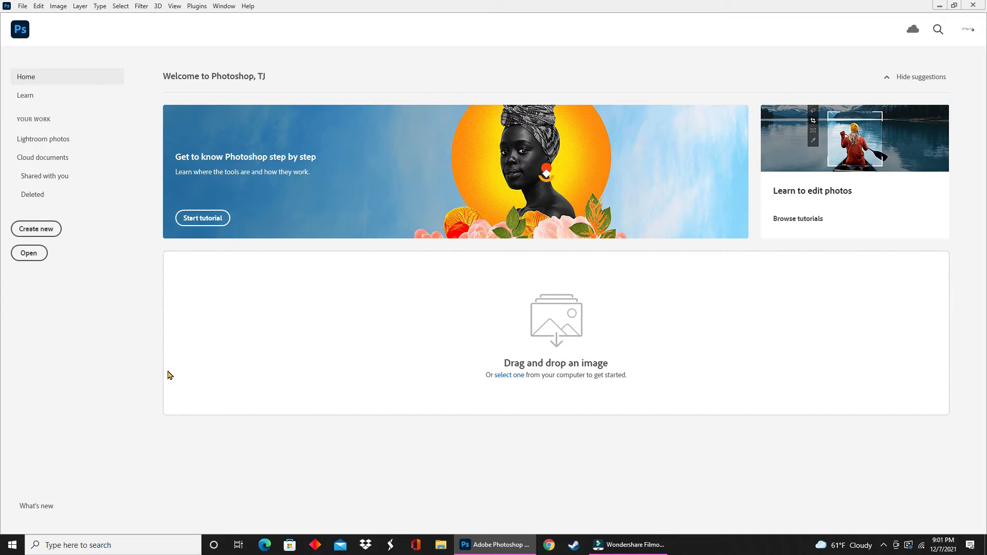
- Create a new 11 × 8.5 in document at 300 ppi
click(28, 230)
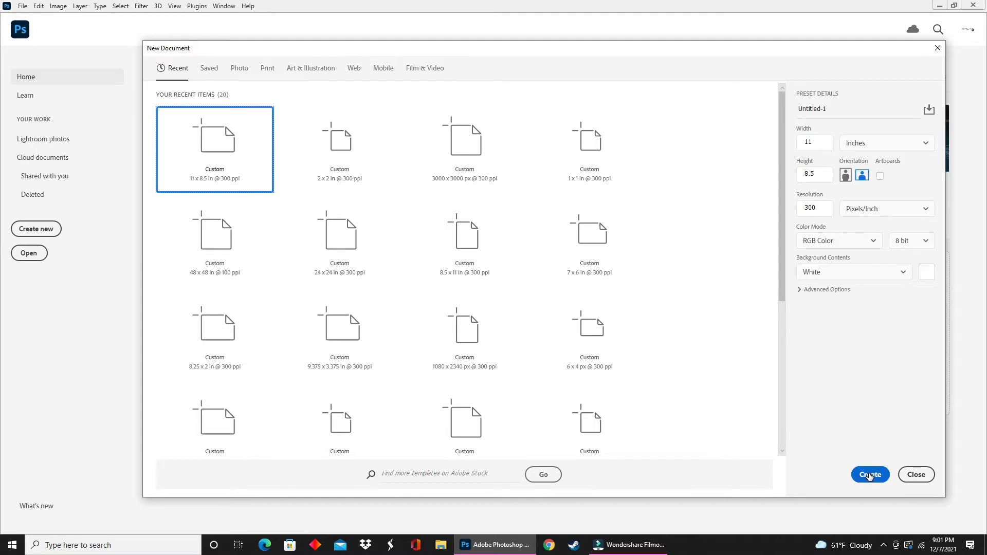
click(869, 474)
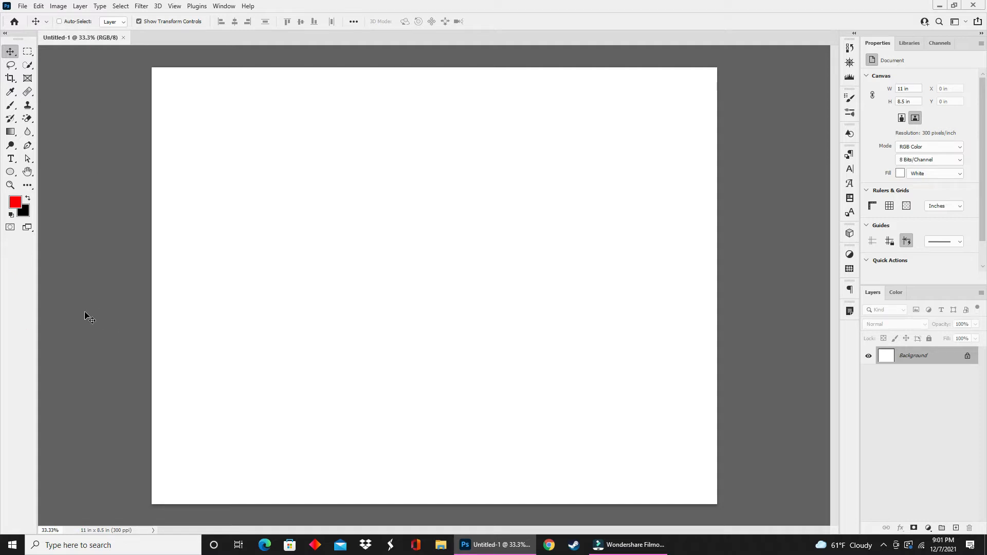
- Switch the workspace to Essentials (Default) and reset the Essentials layout
click(230, 6)
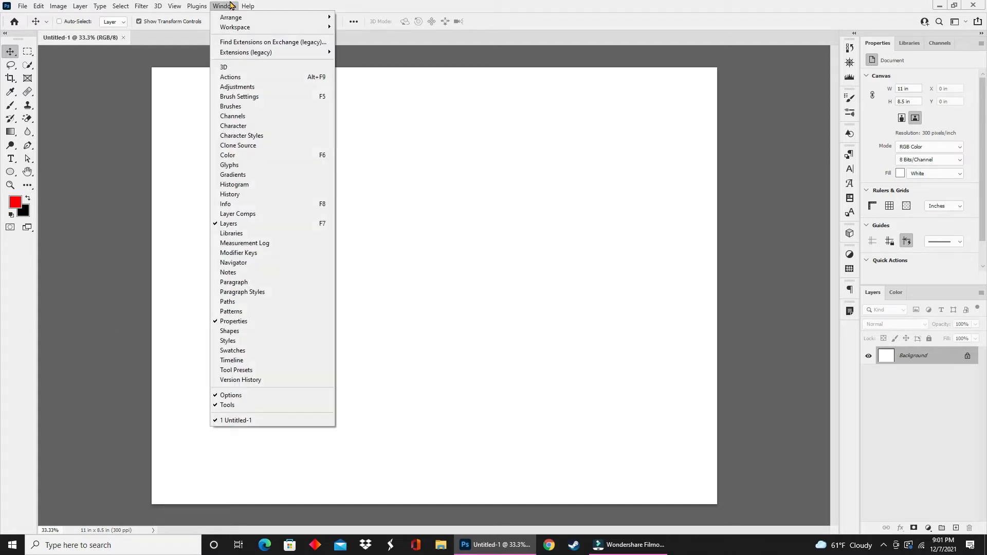
mouse_move(257, 27)
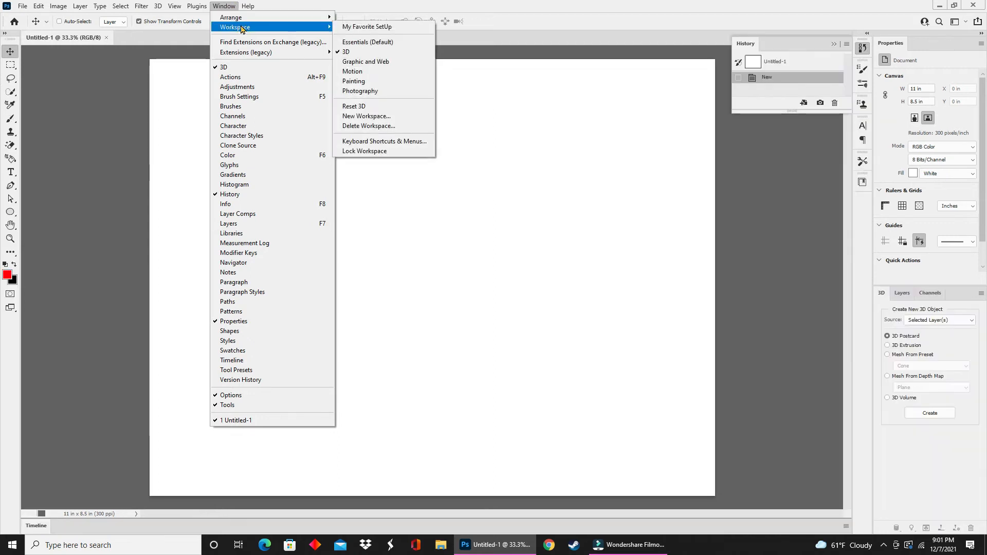
click(393, 42)
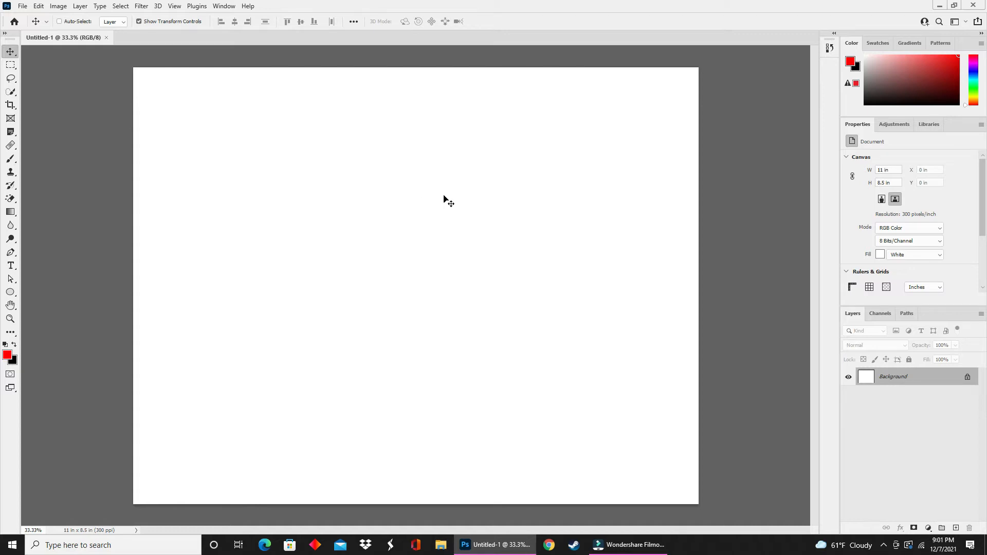
click(225, 8)
mouse_move(242, 29)
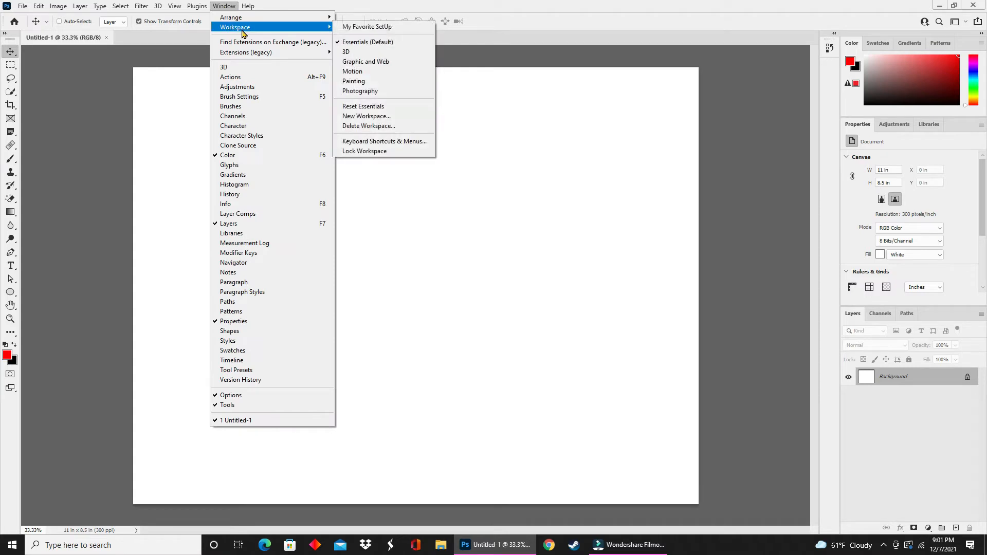
click(394, 107)
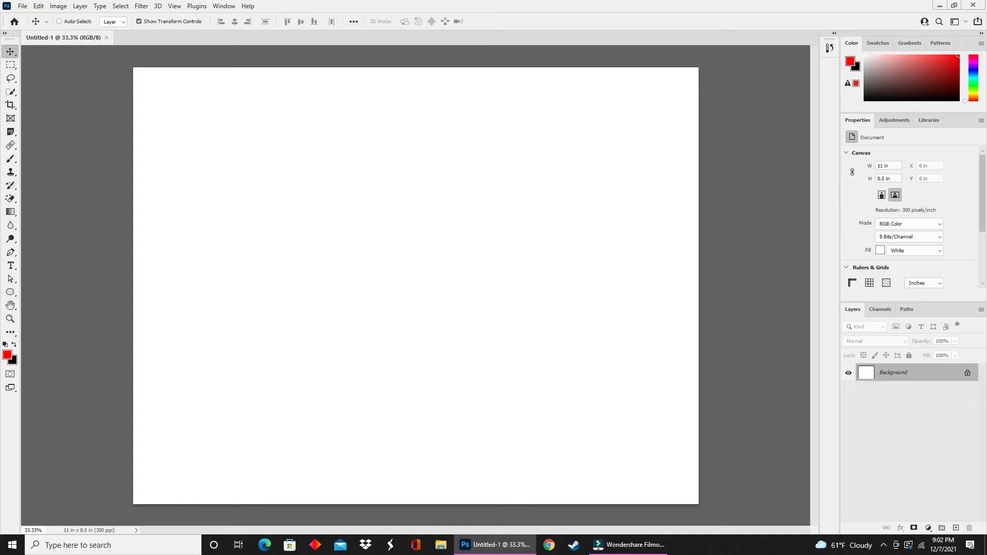
- Select the Horizontal Type Tool, pick a font, and add the text "Hey Y'all" on the canvas
click(15, 266)
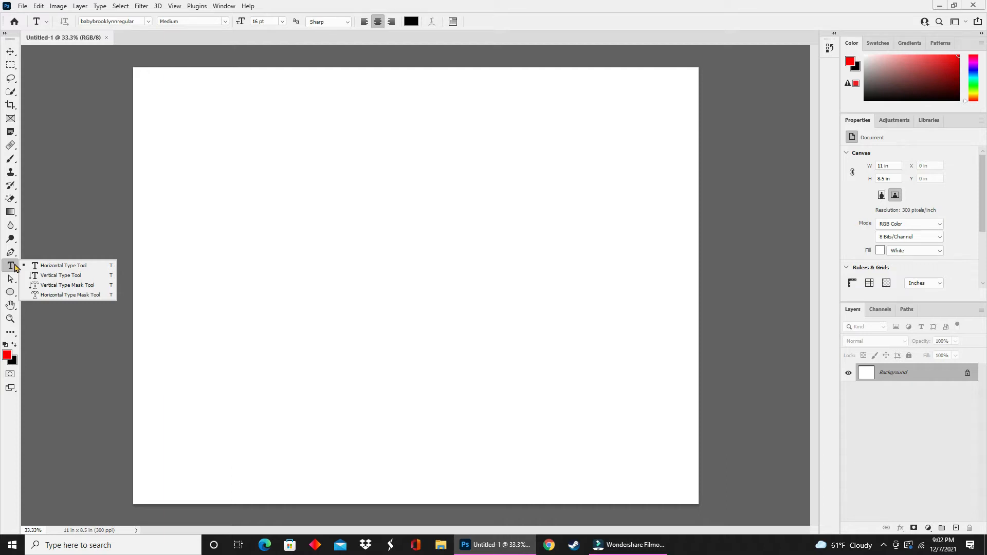
click(25, 268)
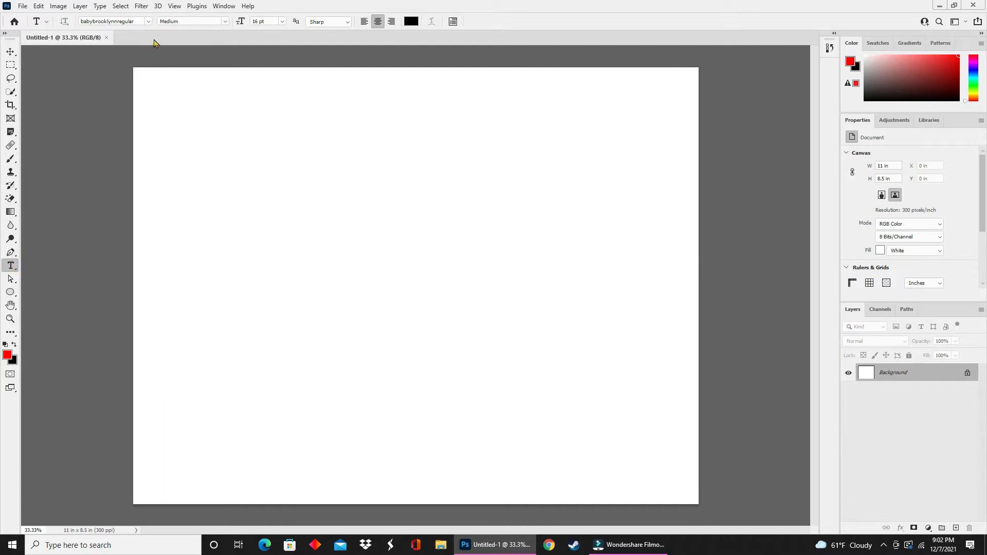
click(147, 21)
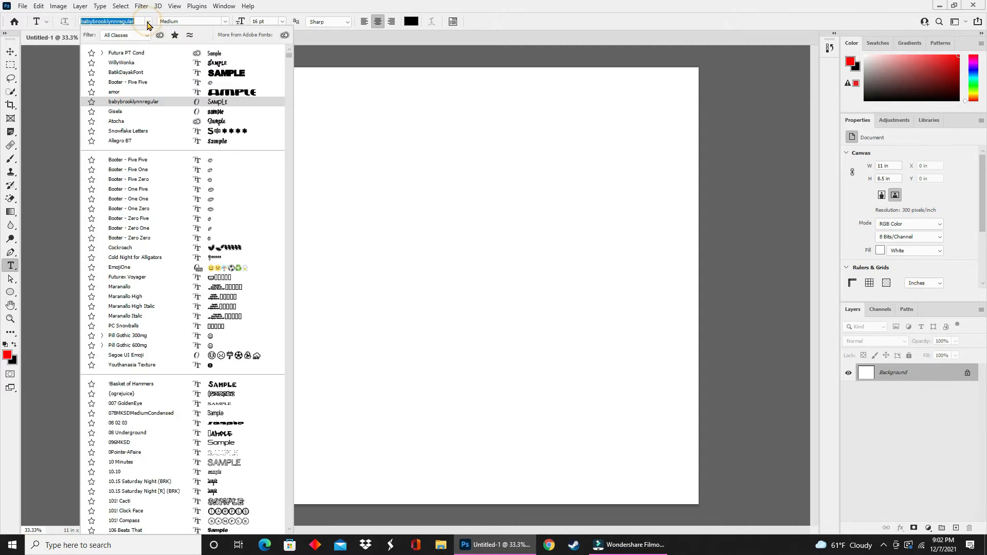
click(125, 73)
click(242, 225)
text(Hey Y'all)
- Enlarge the text with Free Transform and commit the transform
key(ctrl+t)
drag(287, 230, 596, 421)
key(Return)
- Select the text and change its font to Gt Herina
double_click(591, 251)
click(148, 21)
drag(290, 57, 304, 247)
click(221, 83)
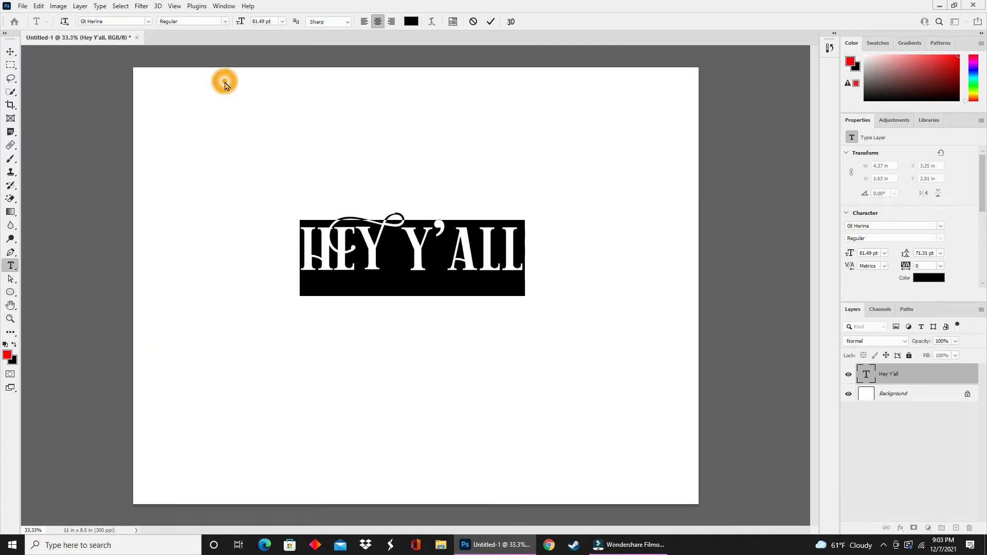
- Scale the text to about 10 in wide and position it across the upper middle of the canvas
click(11, 51)
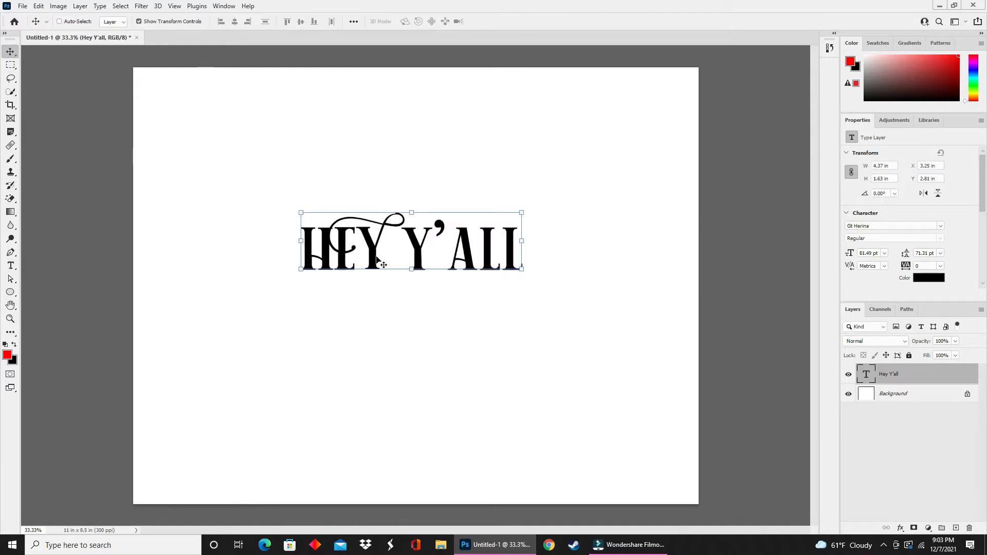
drag(416, 241, 276, 148)
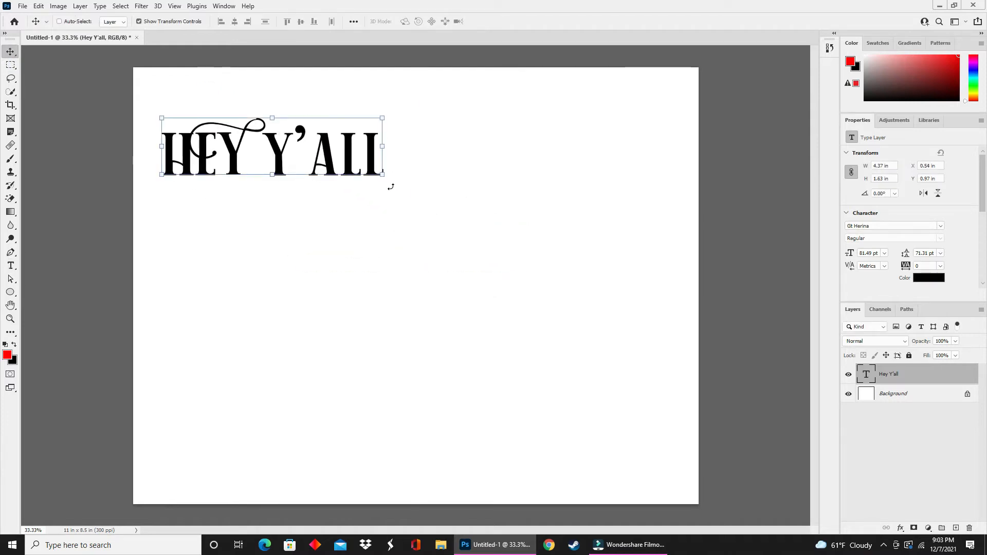
drag(379, 177, 627, 395)
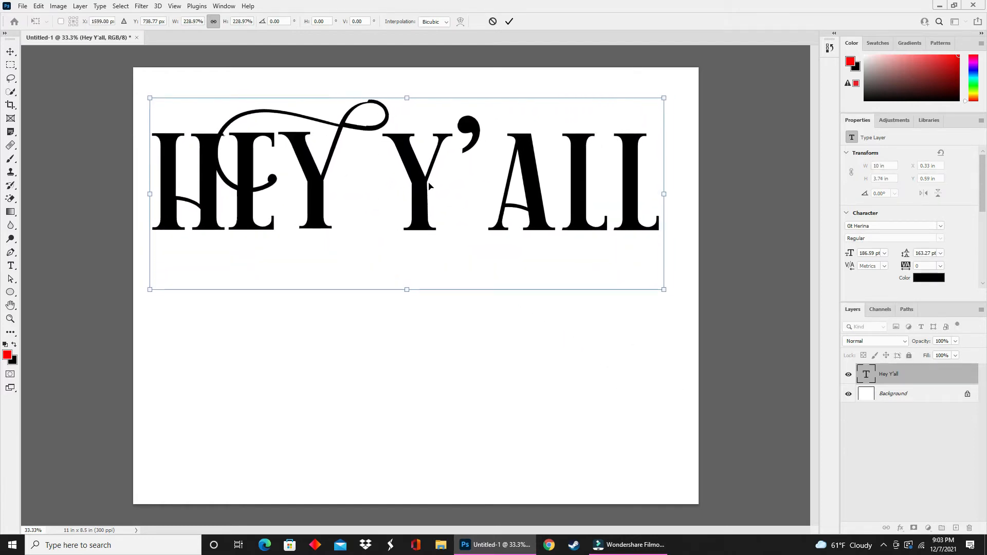
drag(438, 150, 440, 252)
key(Return)
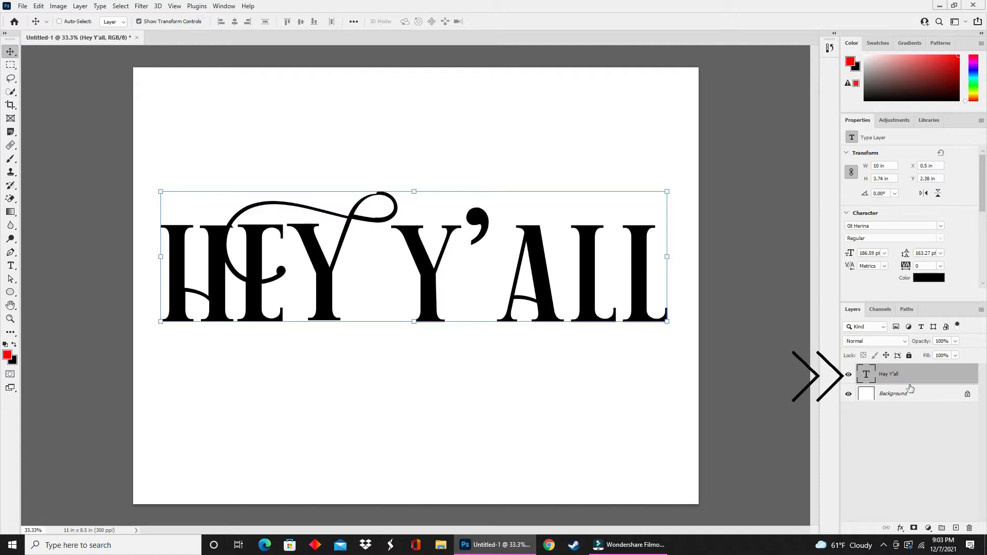
- Add a Gradient Overlay layer style to the text layer
click(900, 529)
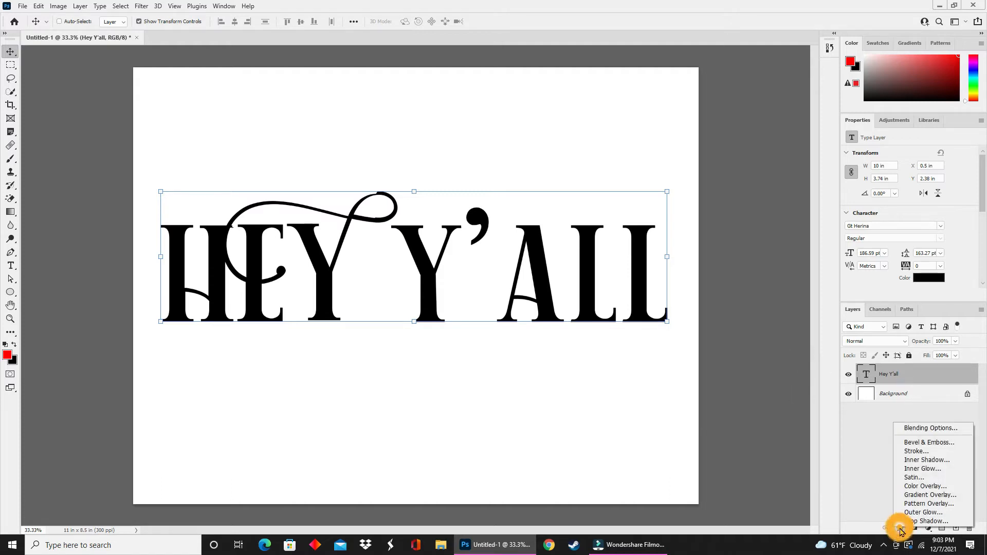
click(905, 495)
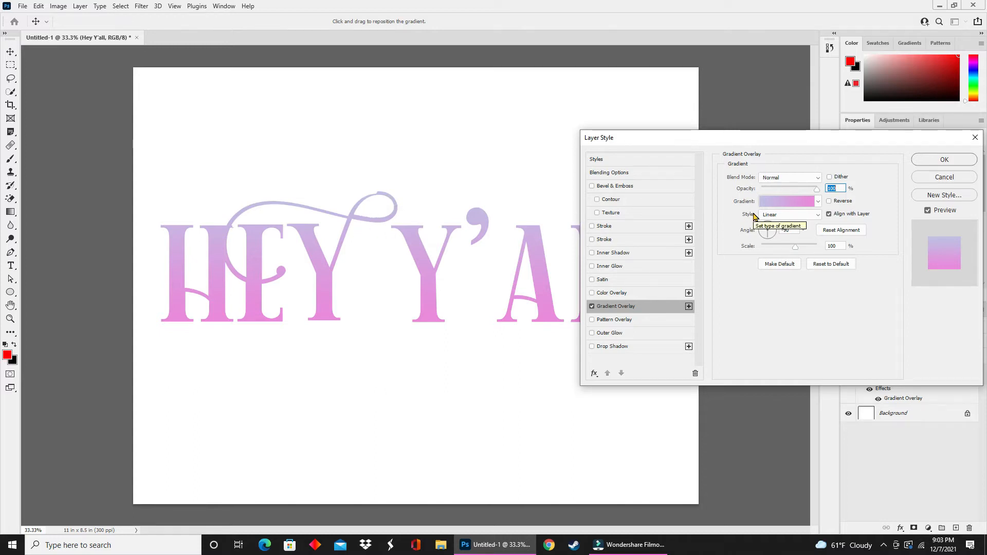
- Try the Radial, Angle, Reflected and Diamond gradient styles, returning the style to Linear
click(808, 215)
click(767, 231)
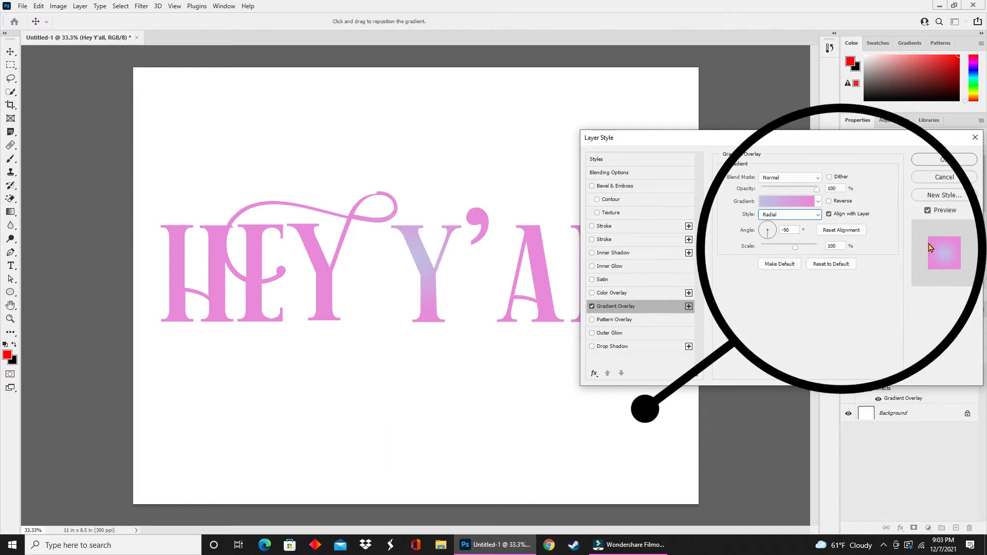
click(797, 215)
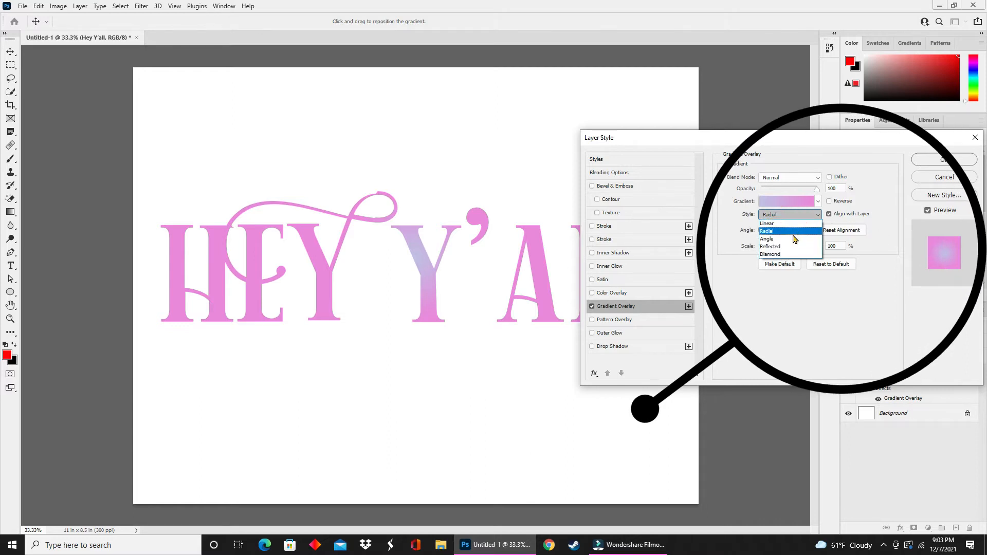
click(795, 240)
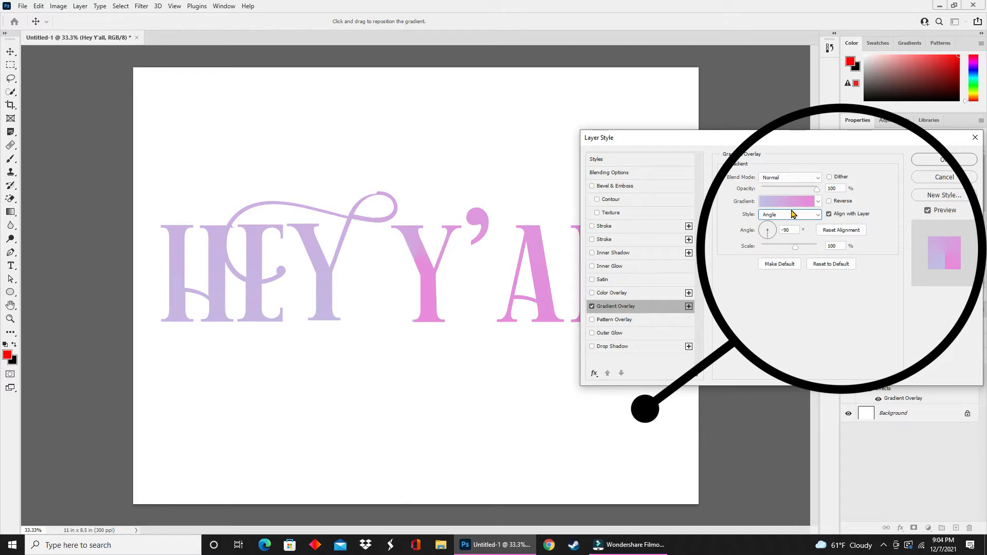
click(791, 215)
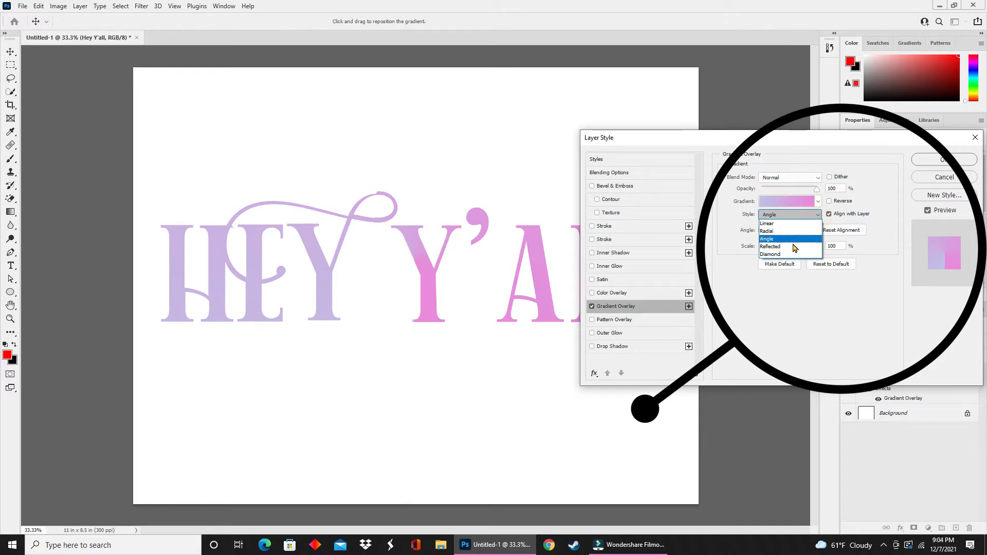
click(795, 247)
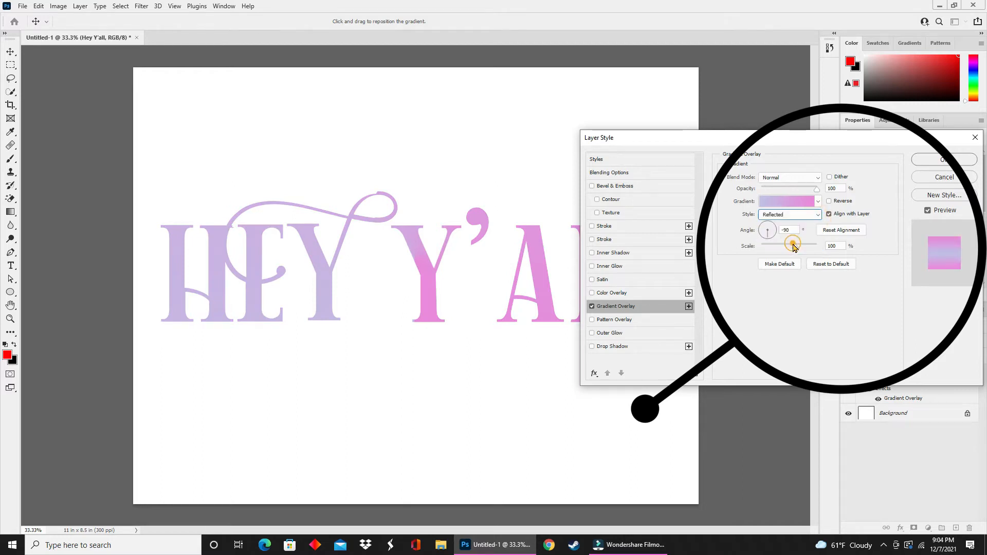
click(818, 214)
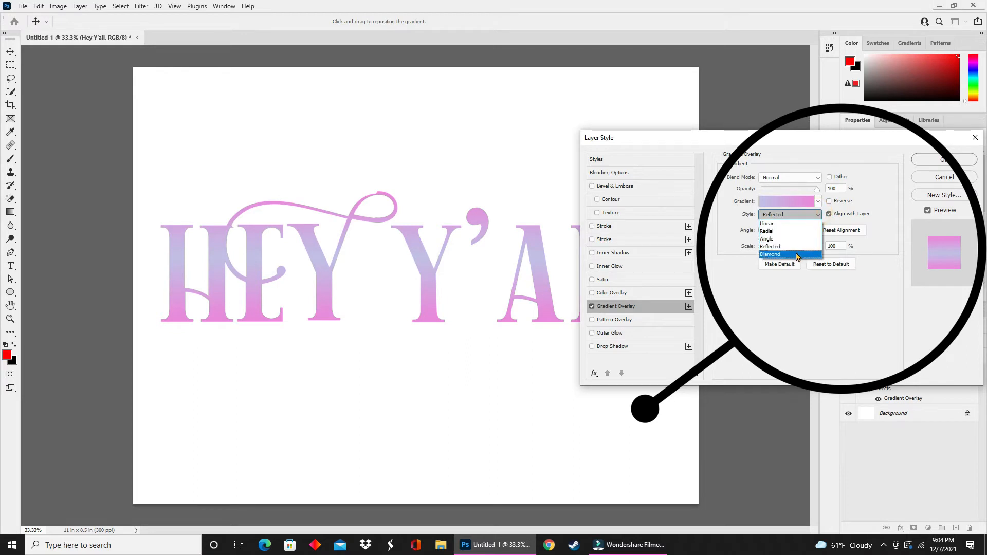
click(797, 255)
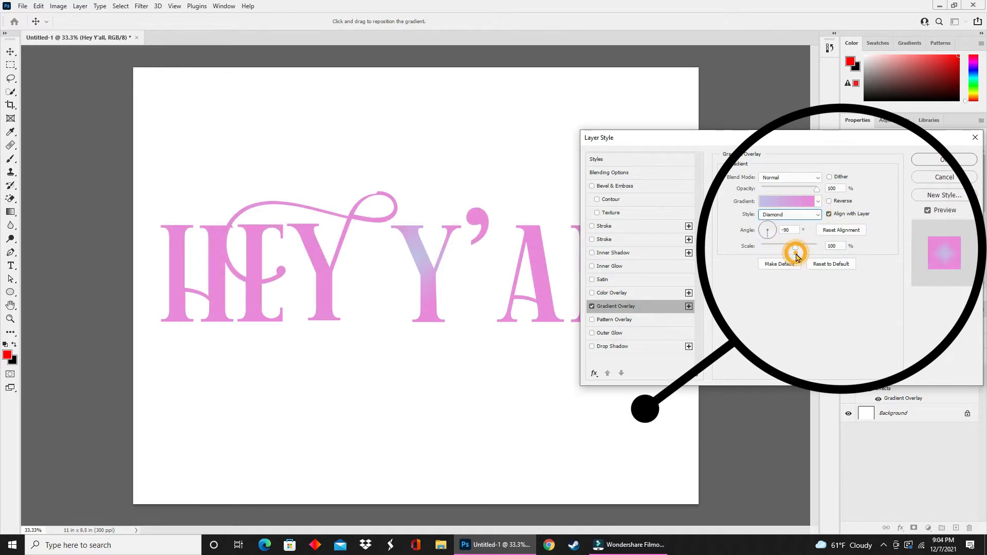
click(818, 215)
click(815, 223)
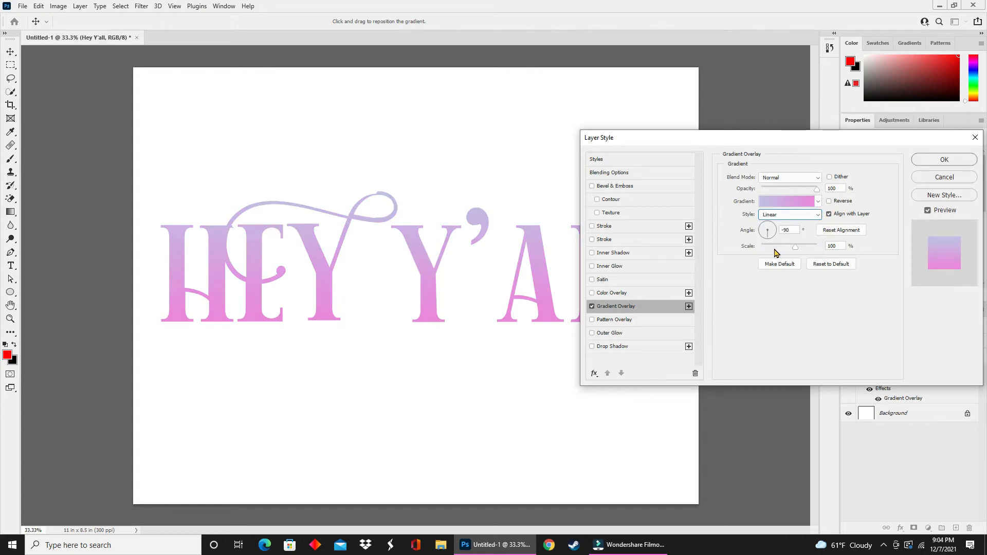
- Open the Gradient Editor and try the Blue_20 and Blue_28 presets from the Blues folder
click(765, 202)
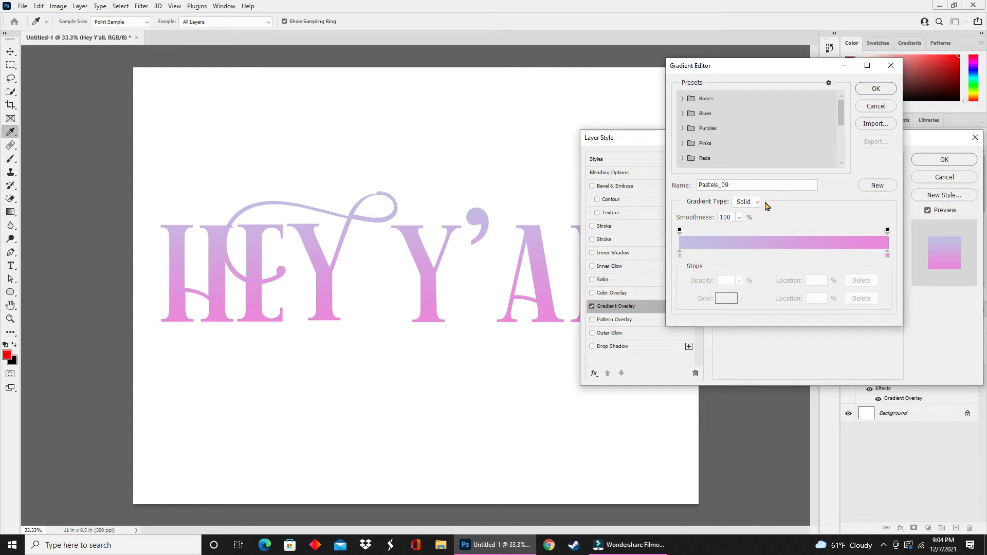
click(682, 112)
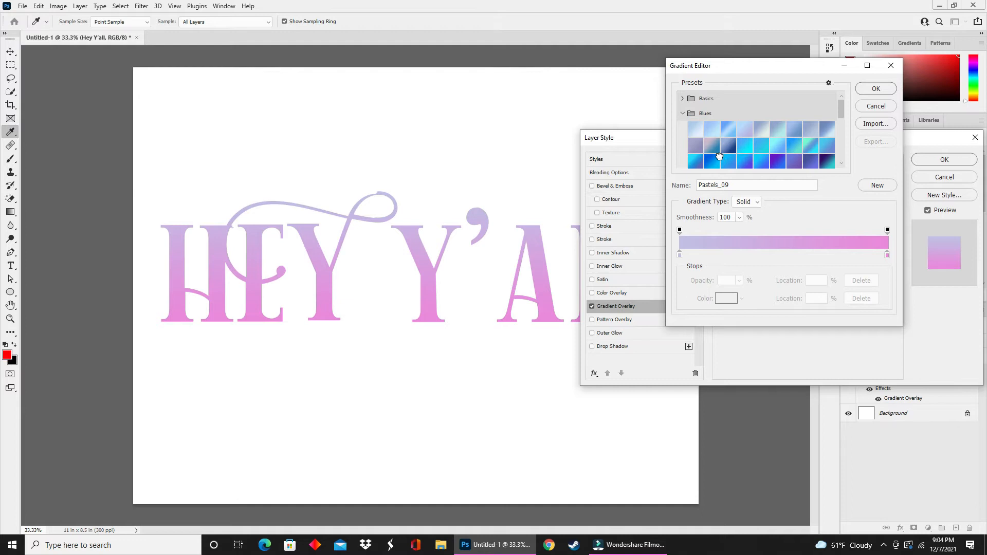
click(717, 155)
scroll(717, 155, down, 4)
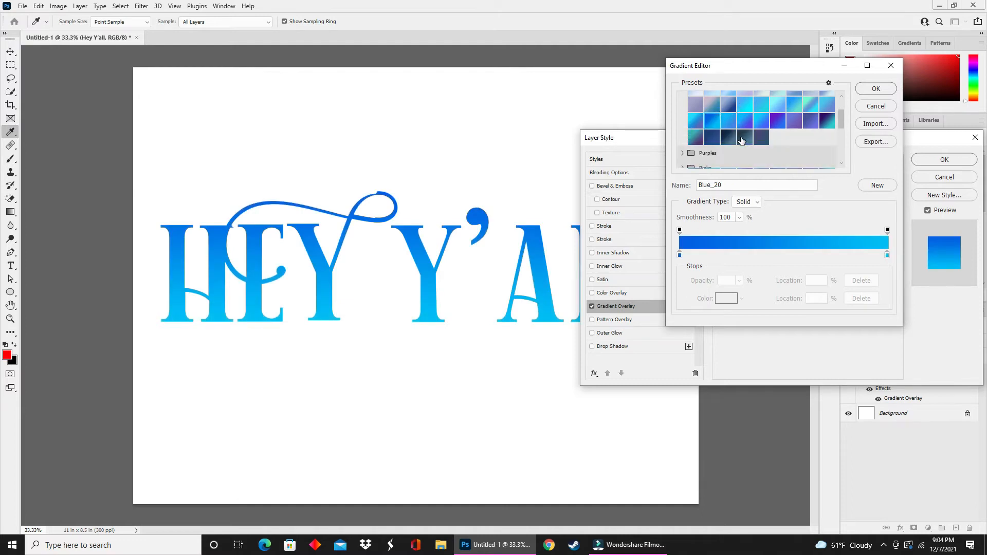
click(694, 119)
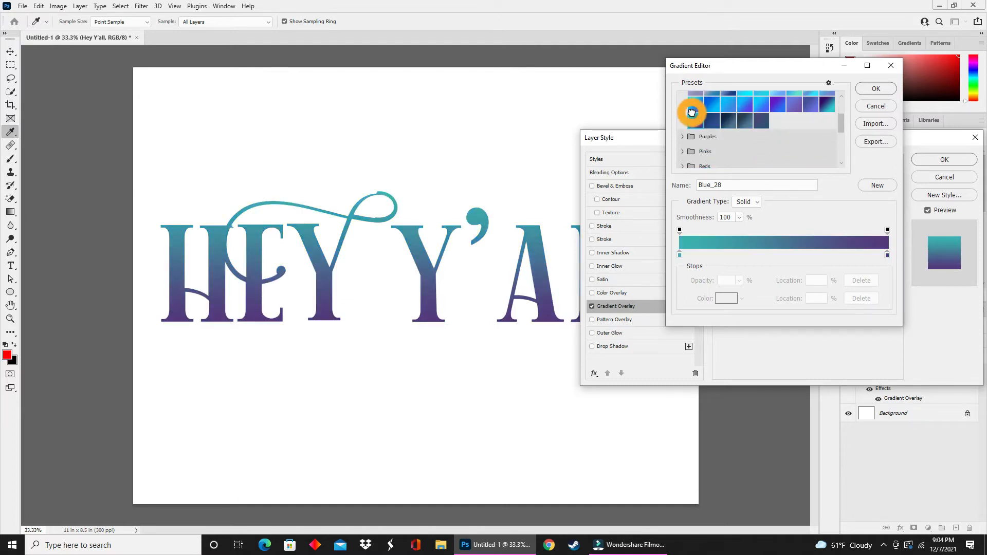
- Expand the Purples folder and apply the Purple_20 preset
click(682, 136)
scroll(703, 129, down, 1)
click(712, 145)
- Expand the Pinks folder and apply the Pink_02 preset
scroll(714, 150, down, 1)
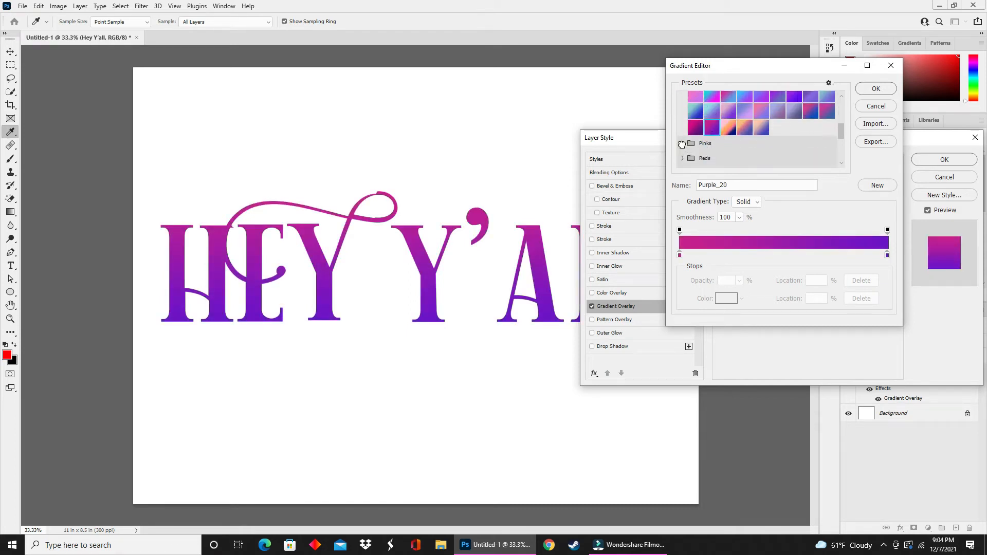
click(682, 143)
scroll(699, 147, down, 1)
click(714, 144)
click(712, 125)
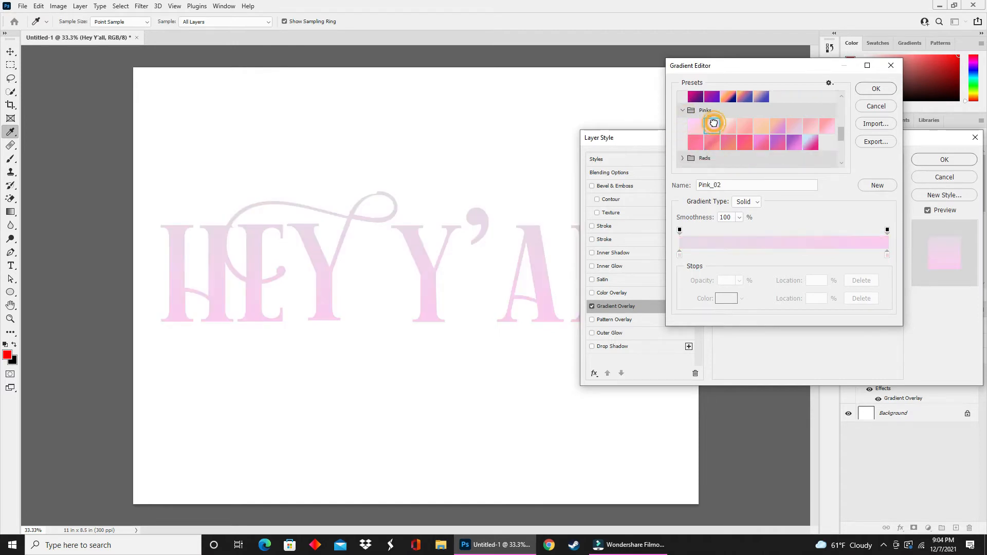
- Expand the Cloud preset folder and try the Cloud_05 and Cloud_01 gradients on the text
click(683, 158)
scroll(747, 150, down, 1)
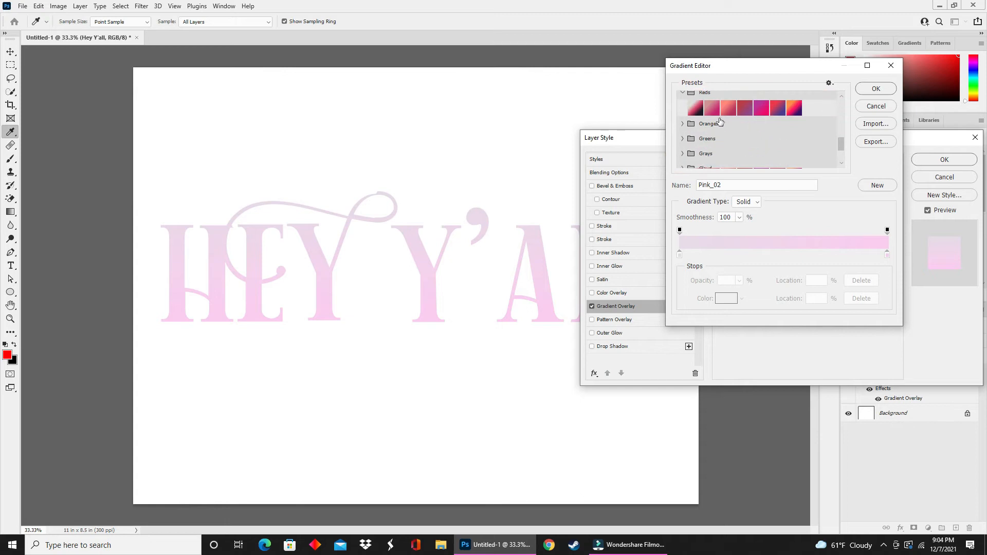
scroll(712, 123, down, 2)
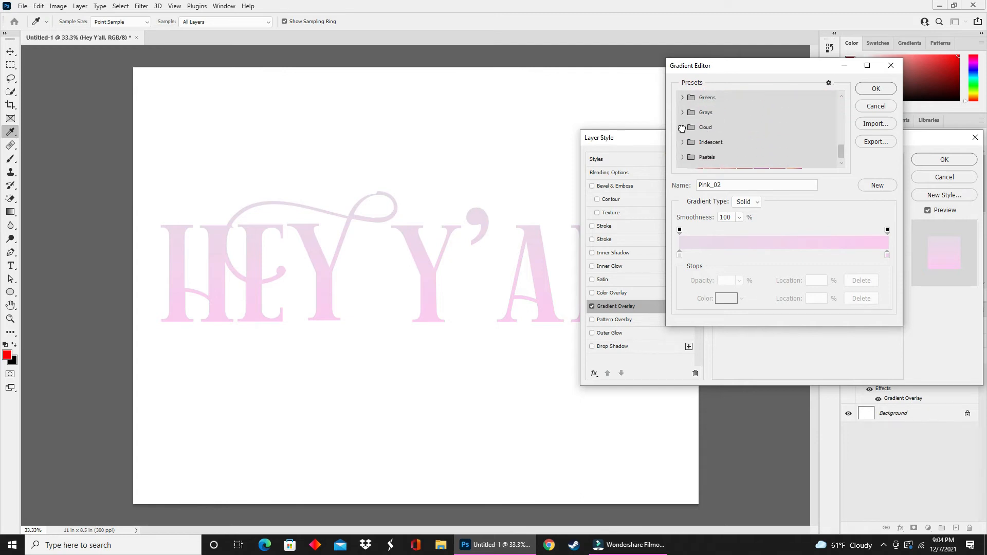
click(682, 128)
click(761, 143)
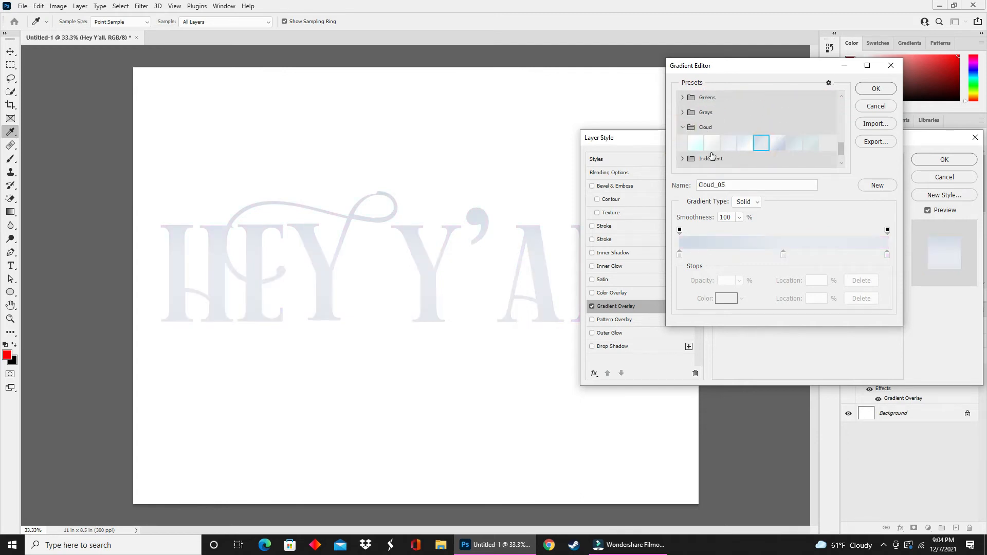
click(695, 144)
- Expand the Iridescent folder and try the Iridescent_14 and Iridescent_19 presets
scroll(691, 157, down, 1)
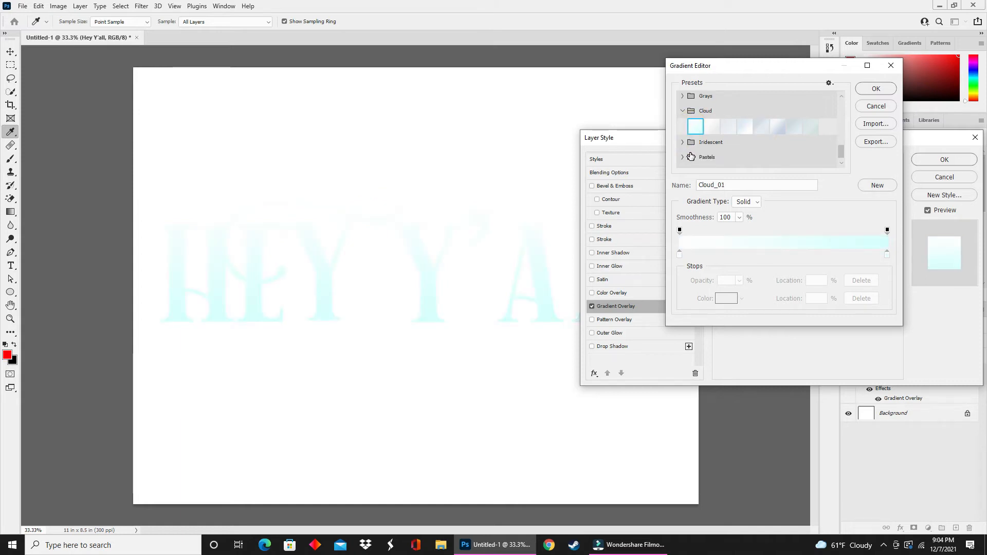
click(681, 143)
scroll(681, 143, down, 2)
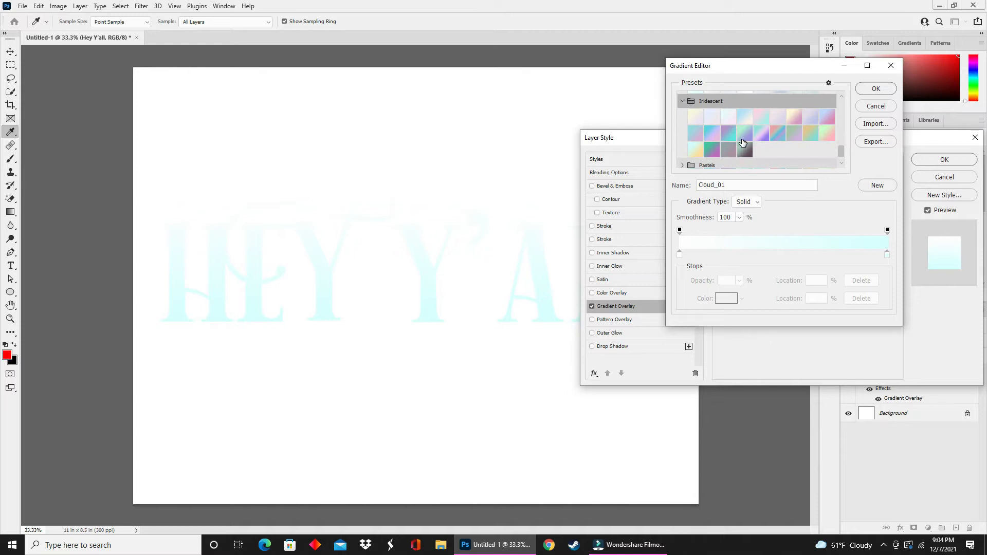
click(759, 138)
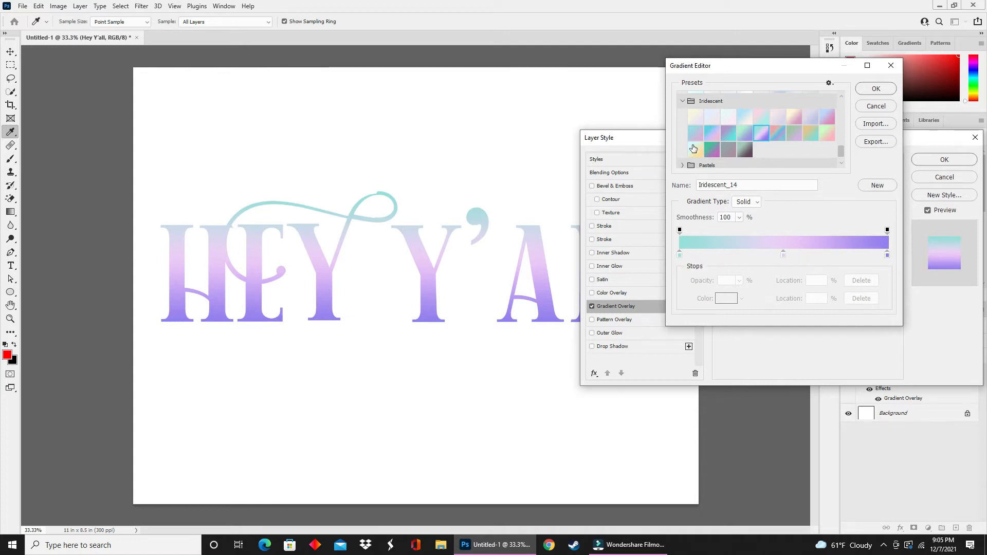
click(695, 148)
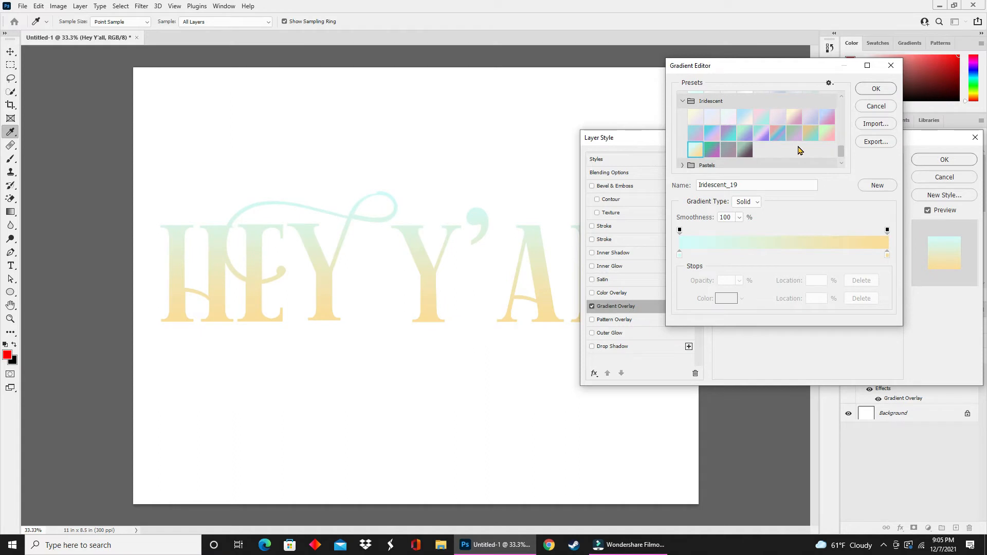
- Apply the Red_05 preset from the Reds folder
scroll(792, 146, up, 5)
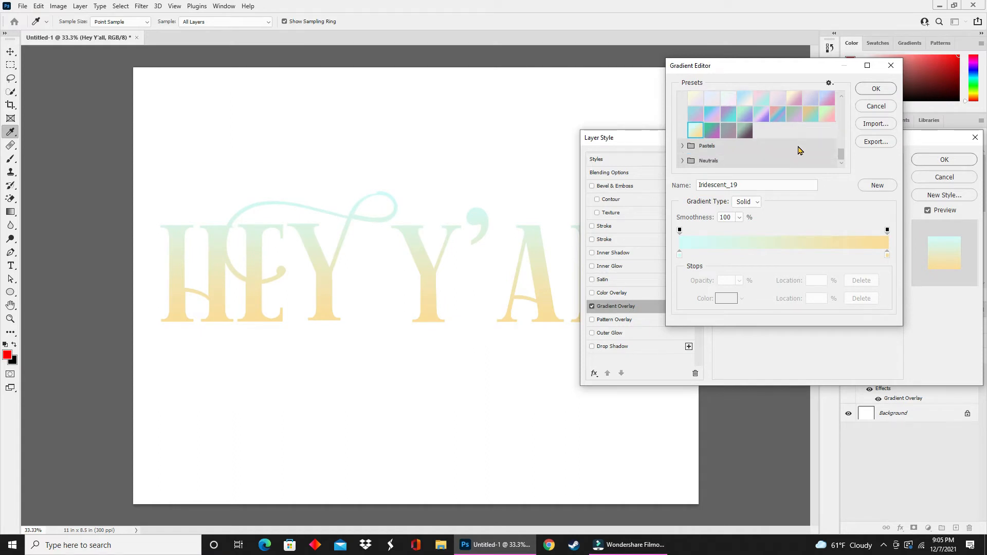
scroll(779, 140, up, 10)
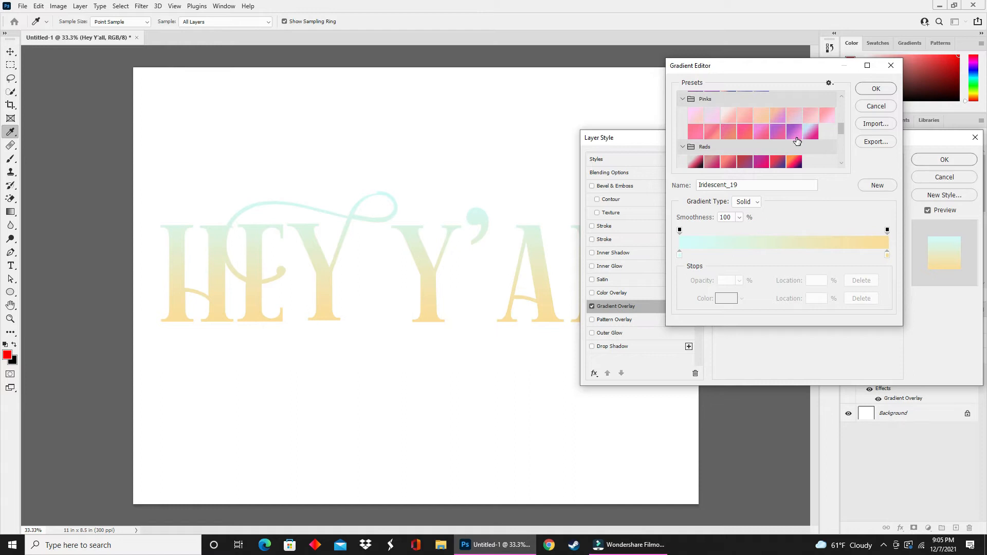
scroll(764, 146, down, 1)
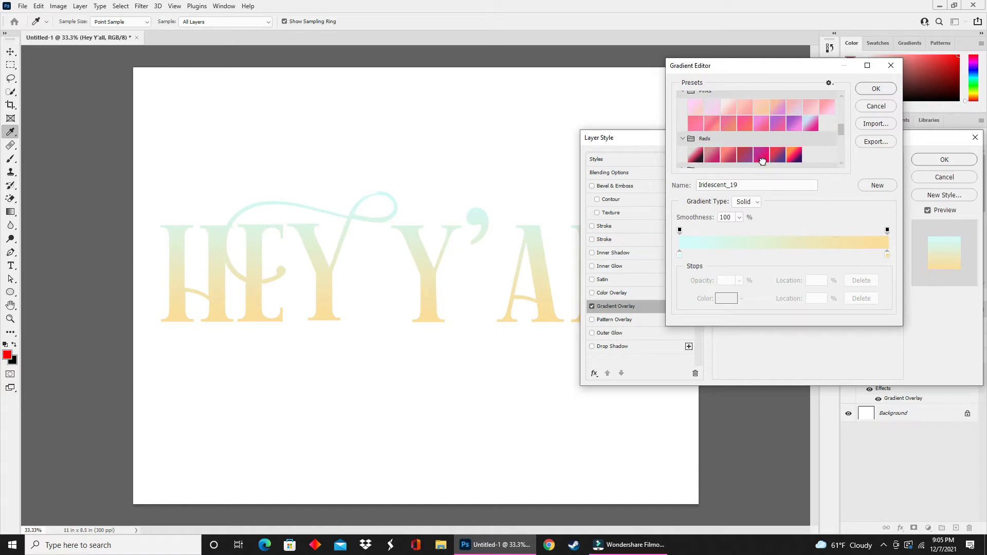
click(761, 156)
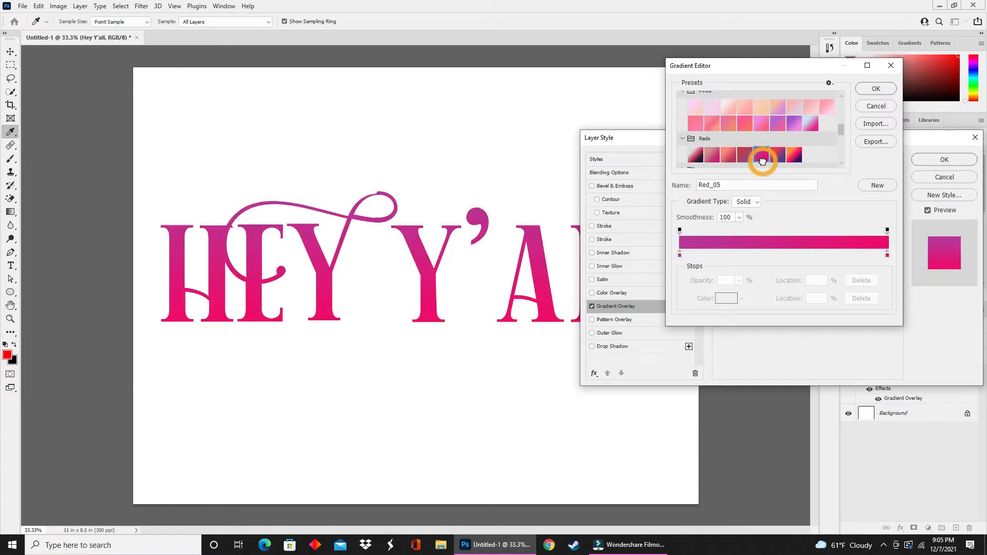
- Change the gradient's left color stop to blue 000bf2 and confirm the custom gradient
click(679, 256)
mouse_move(678, 260)
mouse_down()
mouse_move(792, 262)
mouse_move(689, 257)
mouse_up()
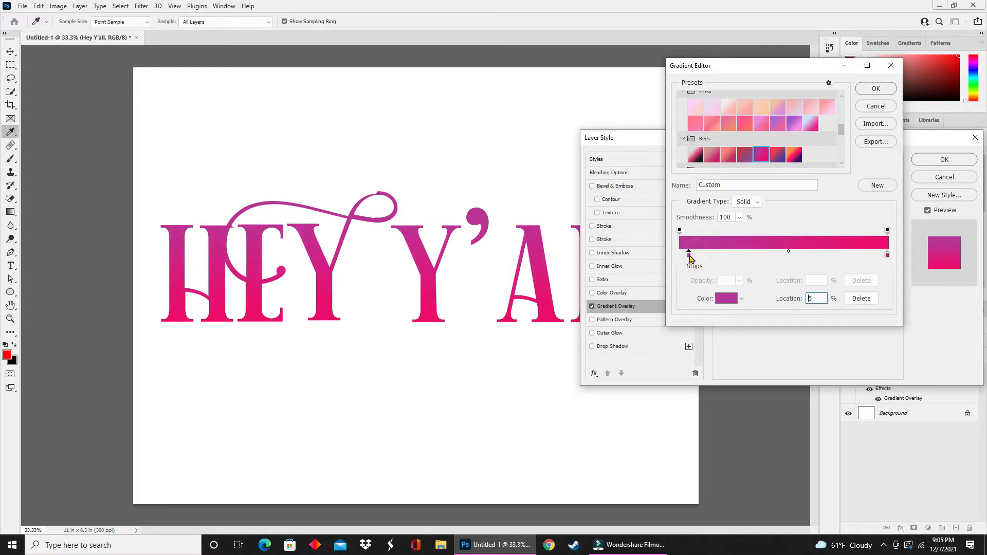
mouse_move(885, 260)
mouse_down()
mouse_move(815, 260)
mouse_move(897, 262)
mouse_up()
drag(689, 256, 679, 258)
click(725, 297)
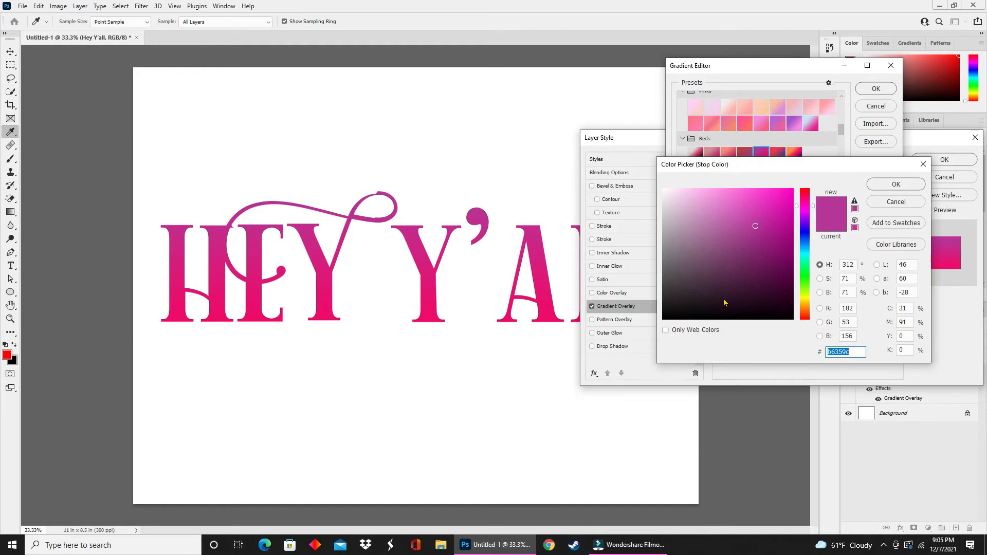
click(811, 233)
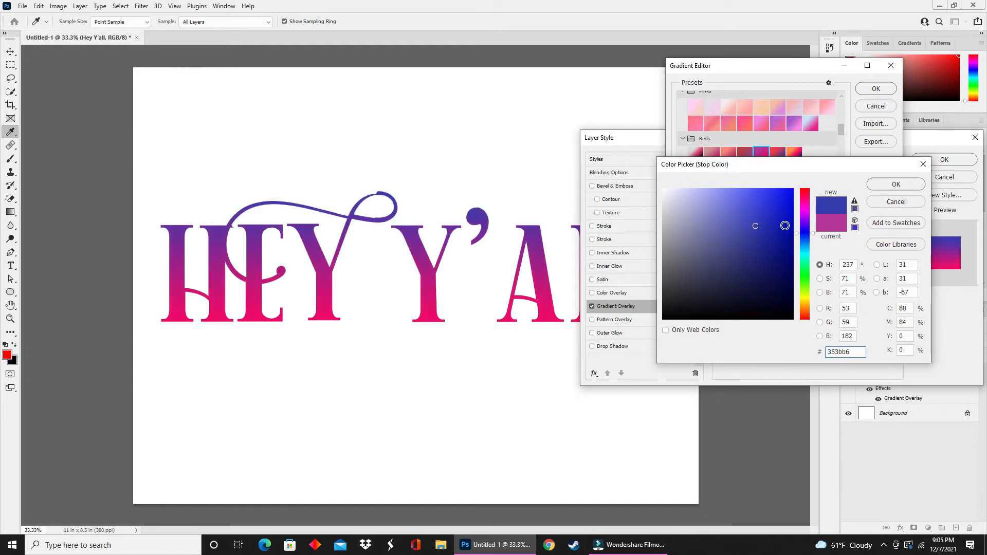
click(779, 213)
mouse_move(778, 213)
mouse_down()
mouse_move(774, 194)
mouse_move(798, 199)
mouse_up()
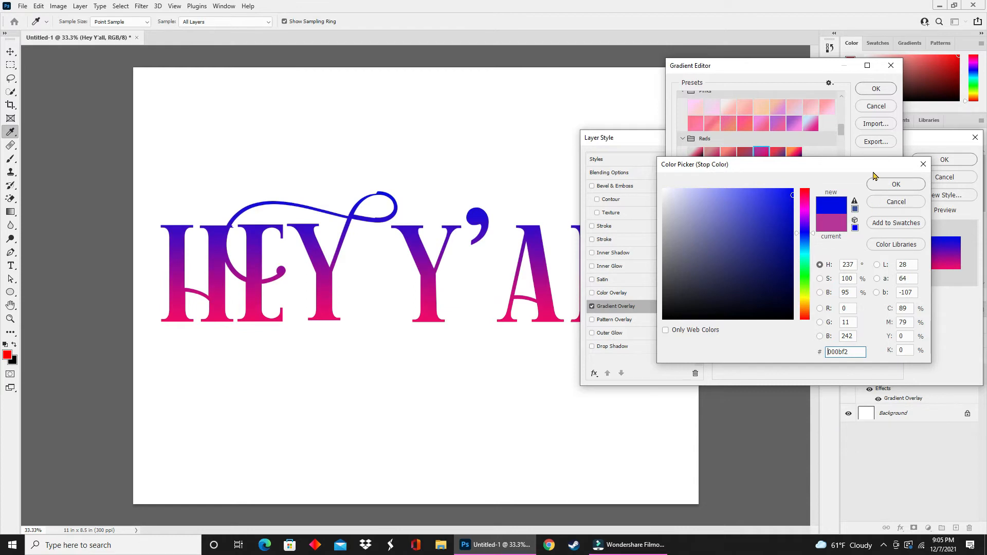
click(894, 184)
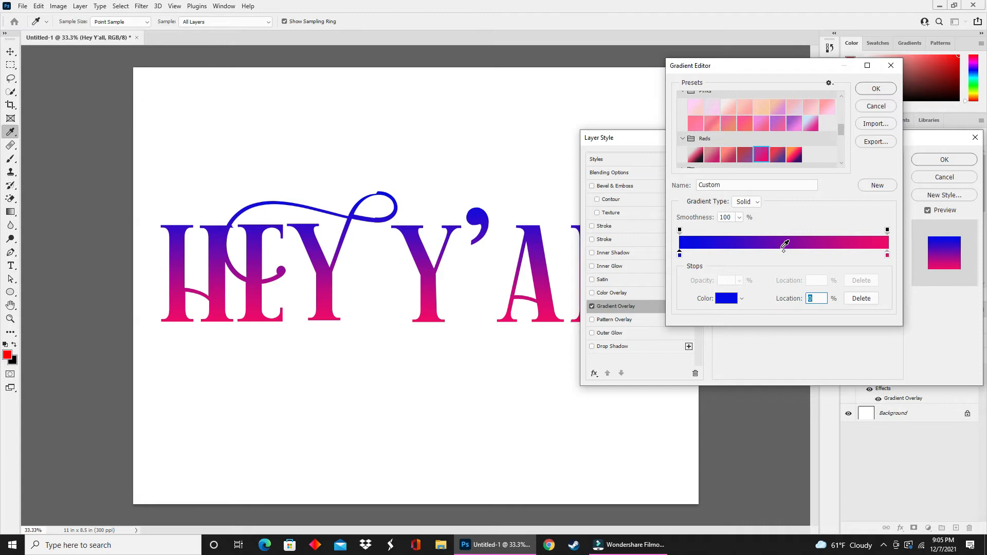
click(877, 90)
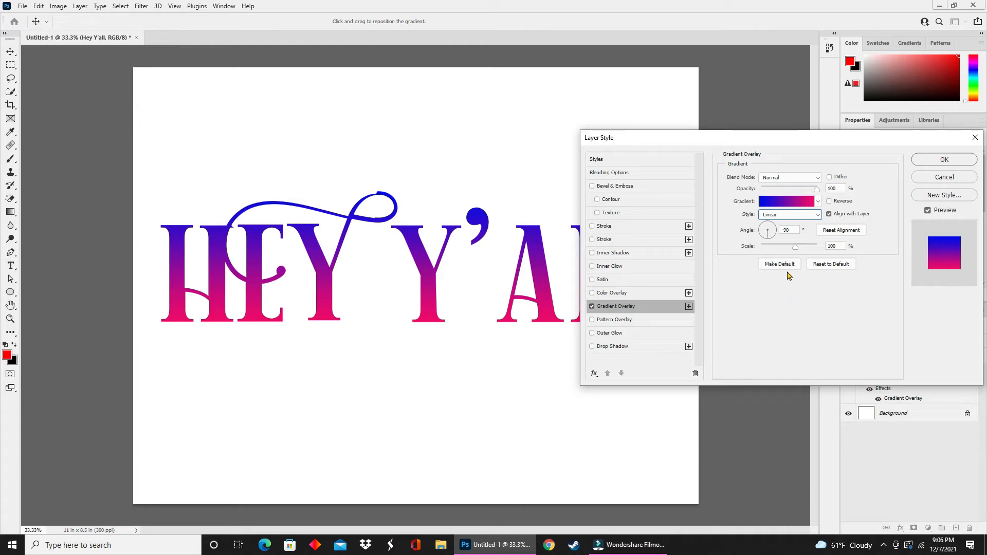
- Try reversing the gradient, clear Reverse again, and apply the Gradient Overlay layer style
click(829, 201)
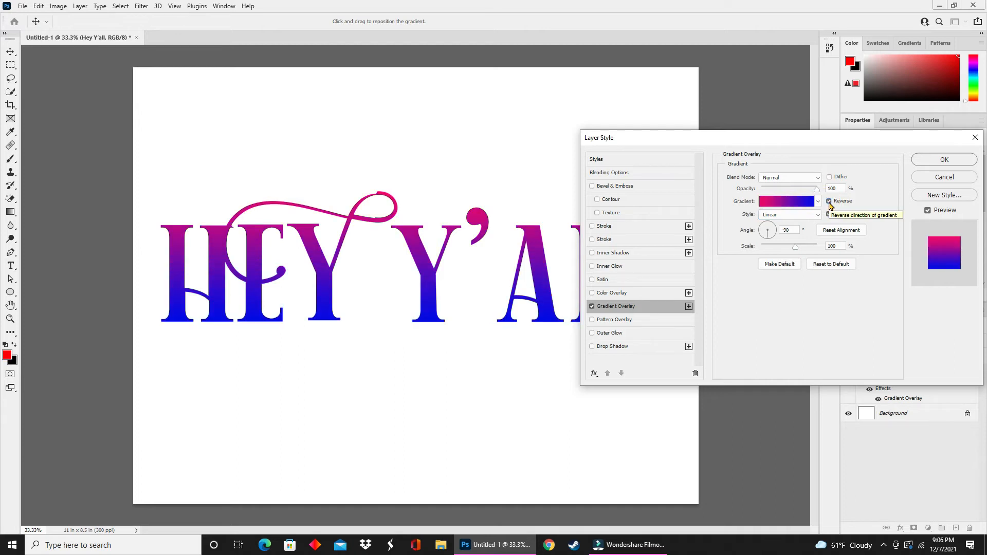
click(829, 202)
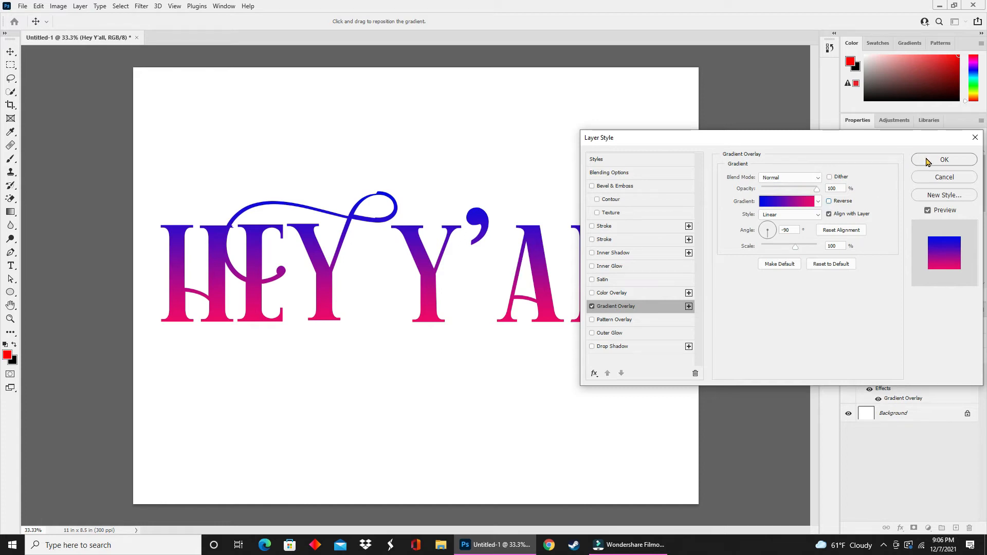
click(943, 160)
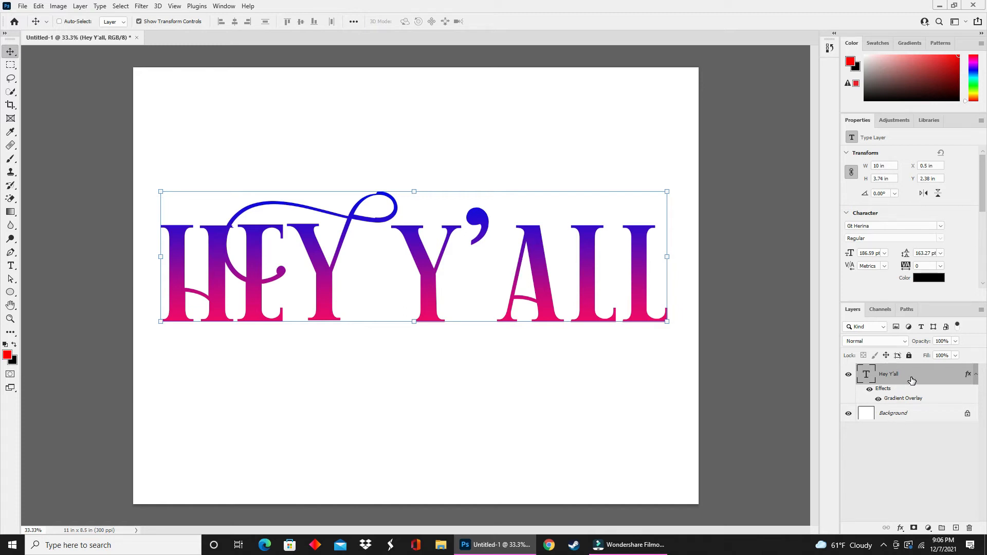
- Add a Stroke effect to the text layer, choosing a light stroke color and a small size
click(900, 528)
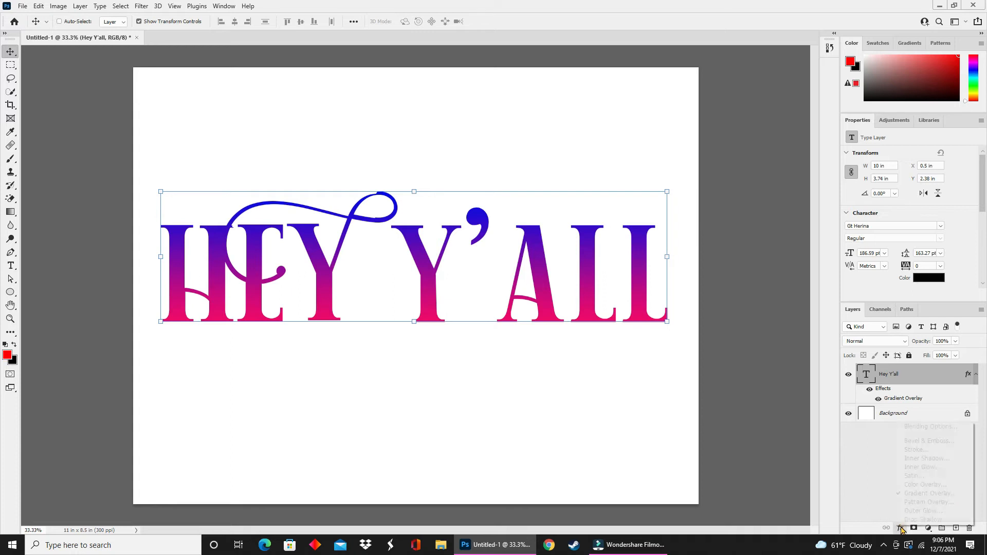
click(909, 451)
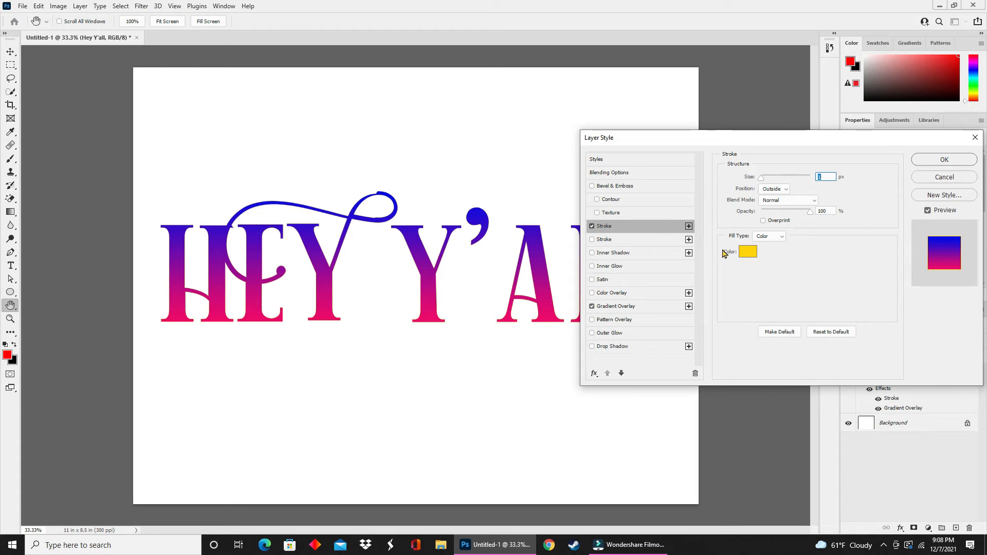
click(747, 252)
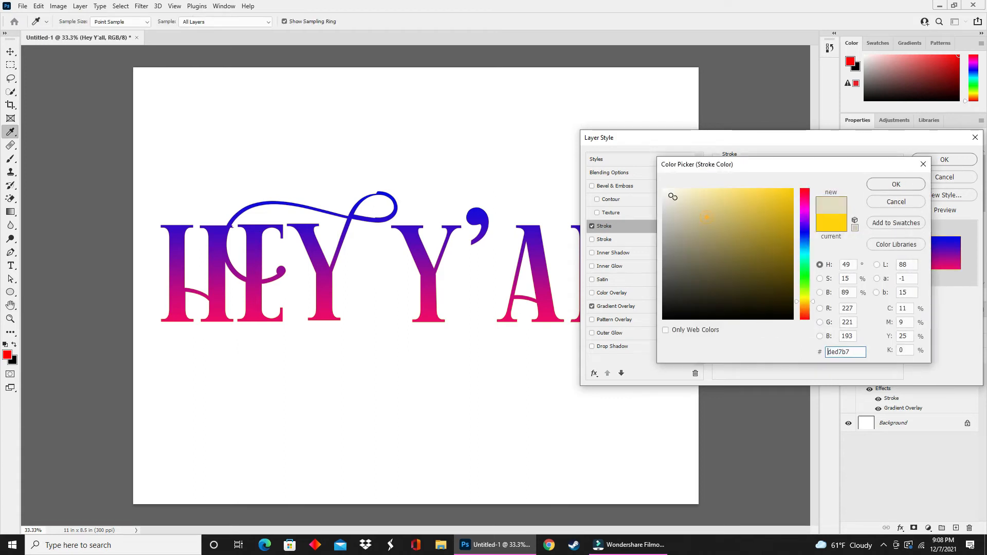
click(895, 185)
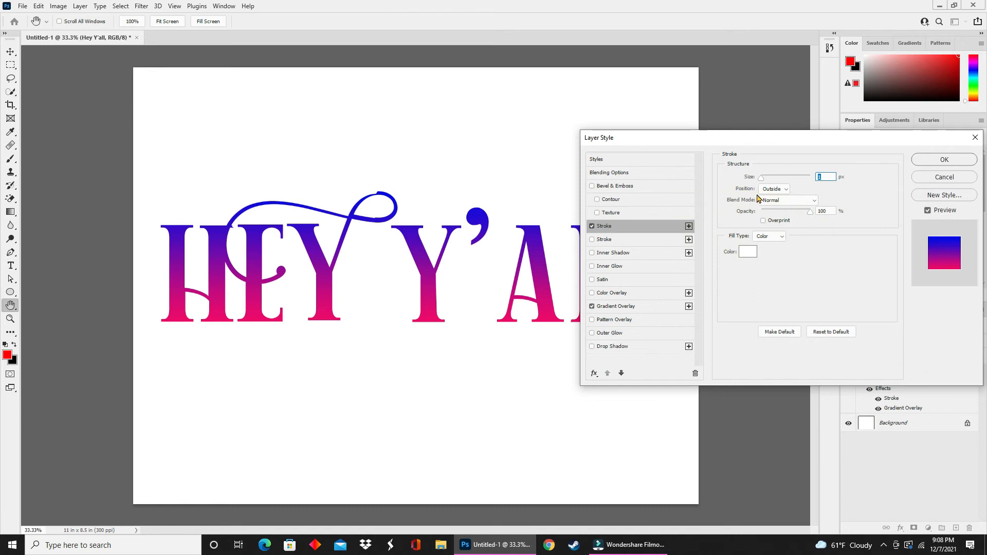
drag(762, 180, 764, 181)
drag(764, 183, 768, 184)
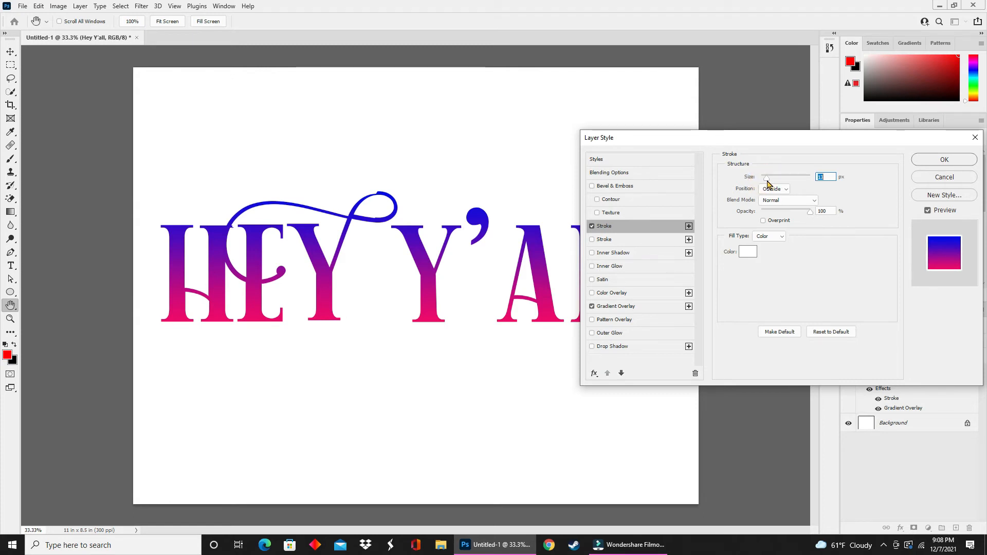
- Enable a second Stroke effect, switch its fill type to Gradient, and adjust its size
click(626, 240)
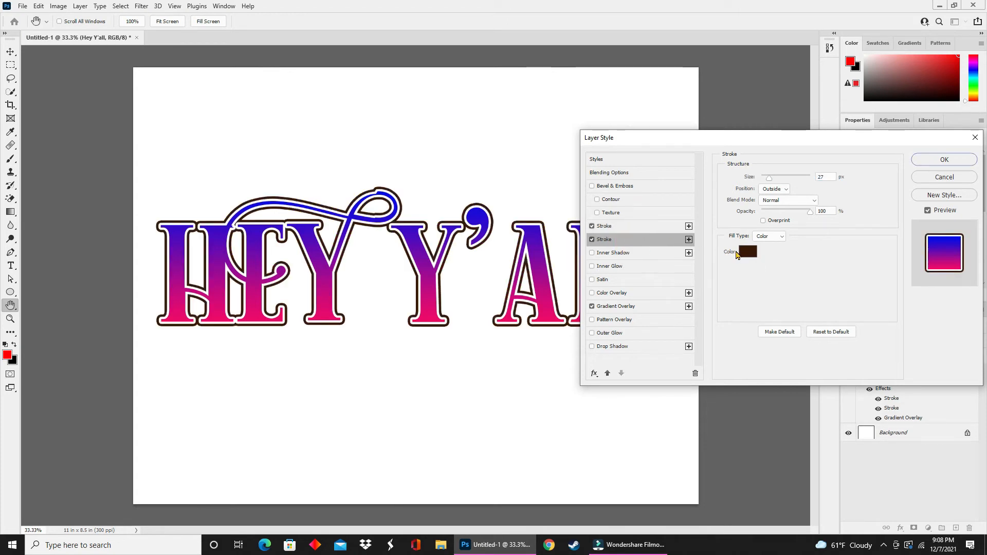
click(769, 236)
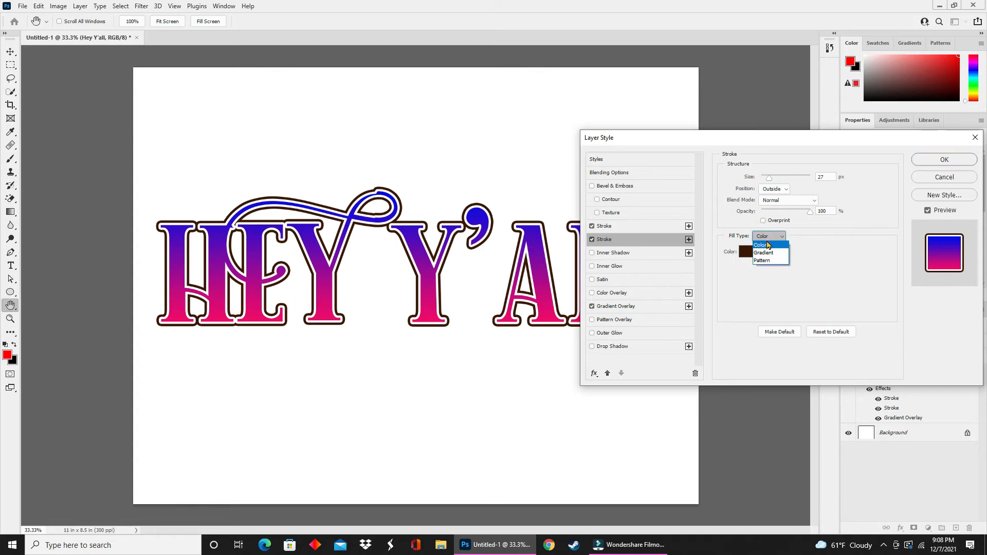
click(768, 253)
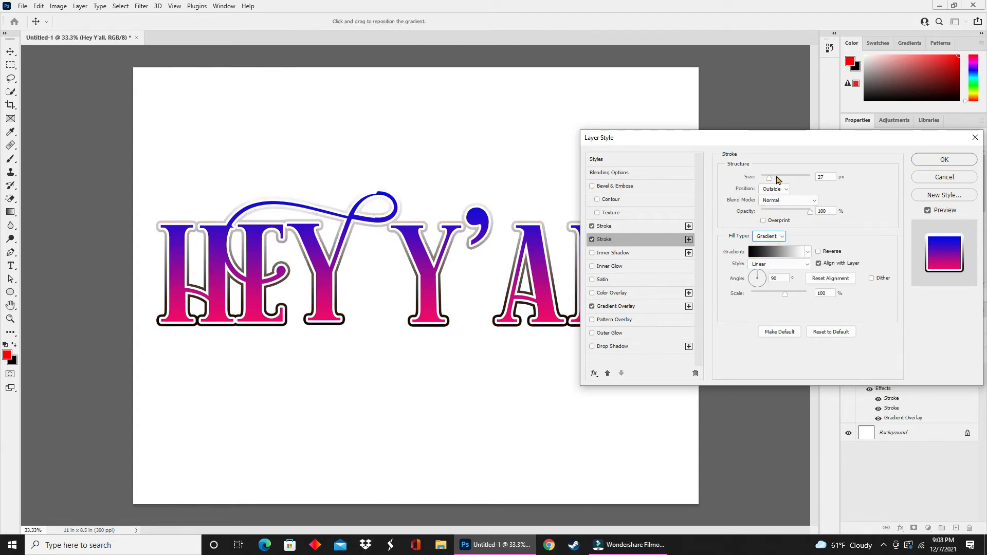
drag(769, 177, 774, 181)
- Set the stroke gradient's left stop to the purple 3c0bd0 sampled from the text
click(775, 249)
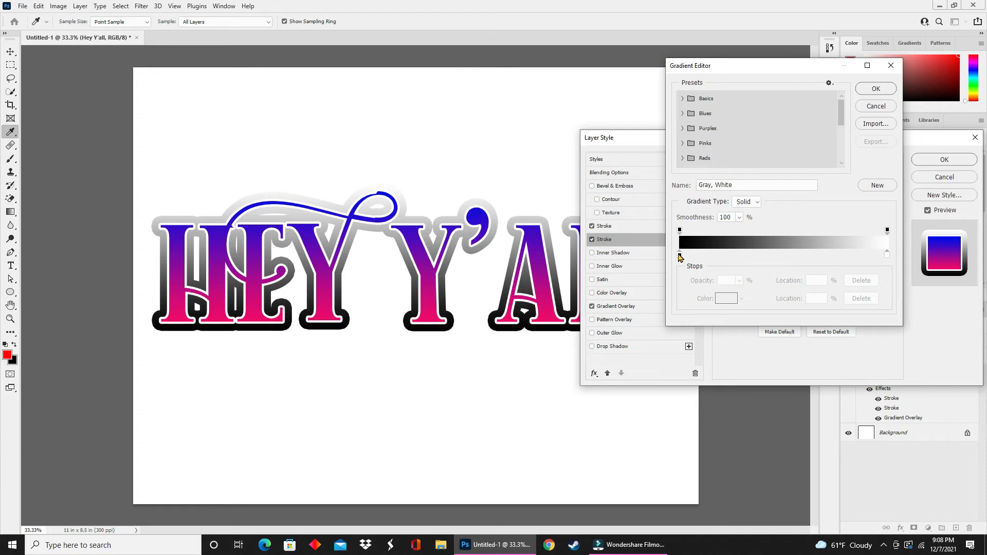
click(679, 254)
click(724, 298)
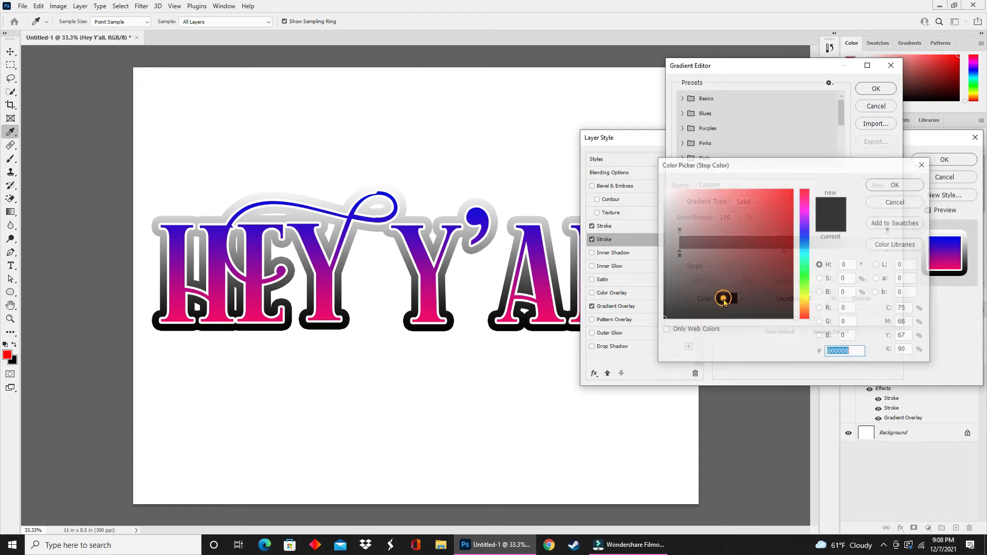
click(532, 229)
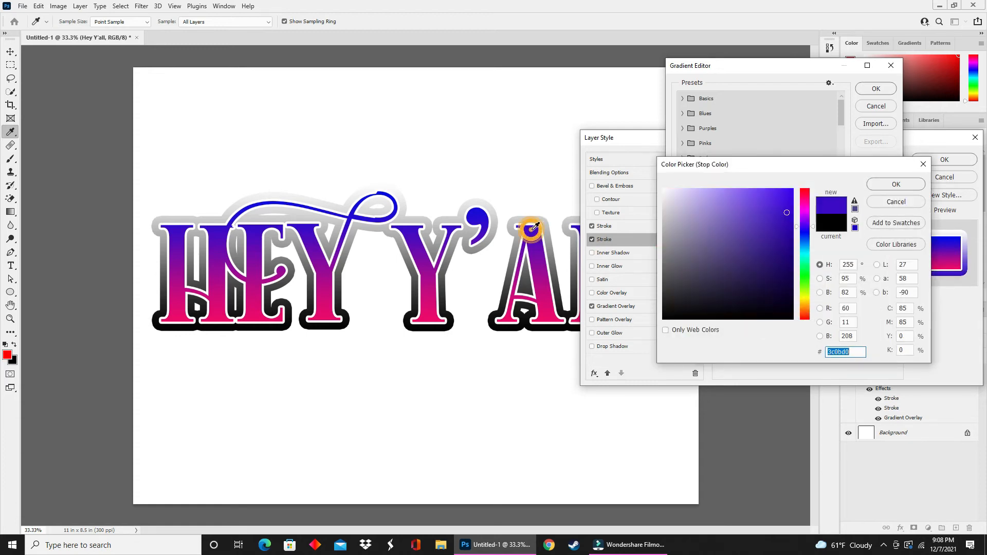
click(902, 191)
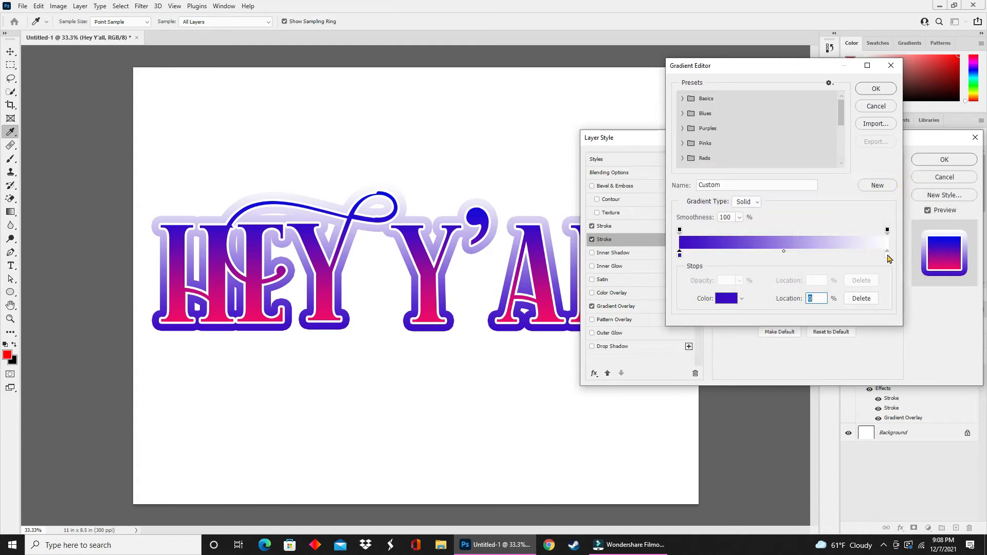
- Set the stroke gradient's right stop to pink sampled from the text and confirm the gradient
click(887, 254)
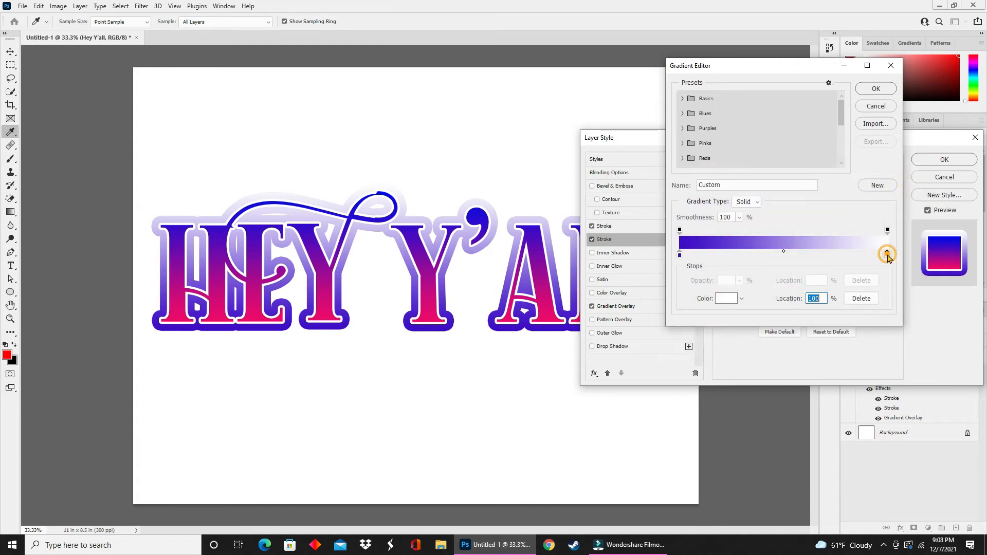
click(725, 299)
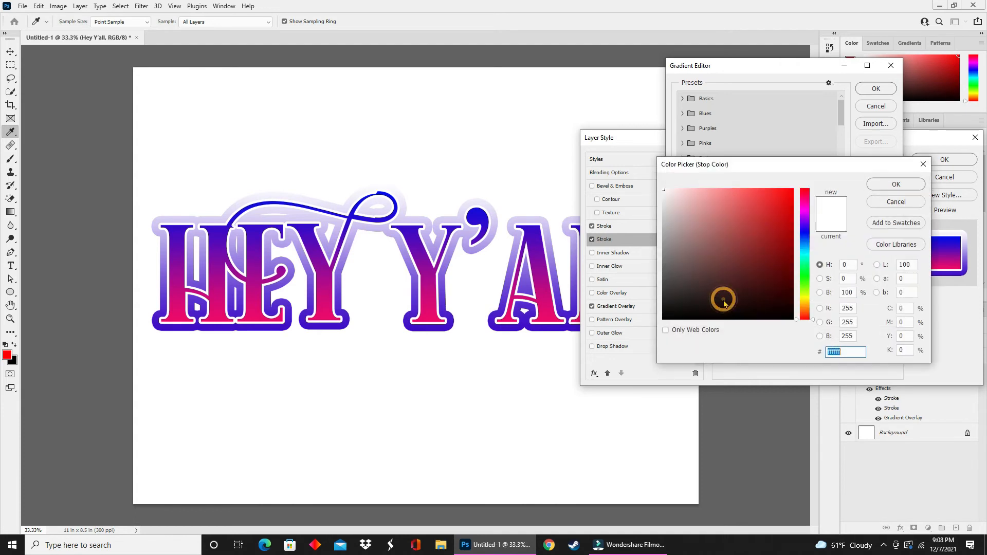
click(549, 315)
click(880, 183)
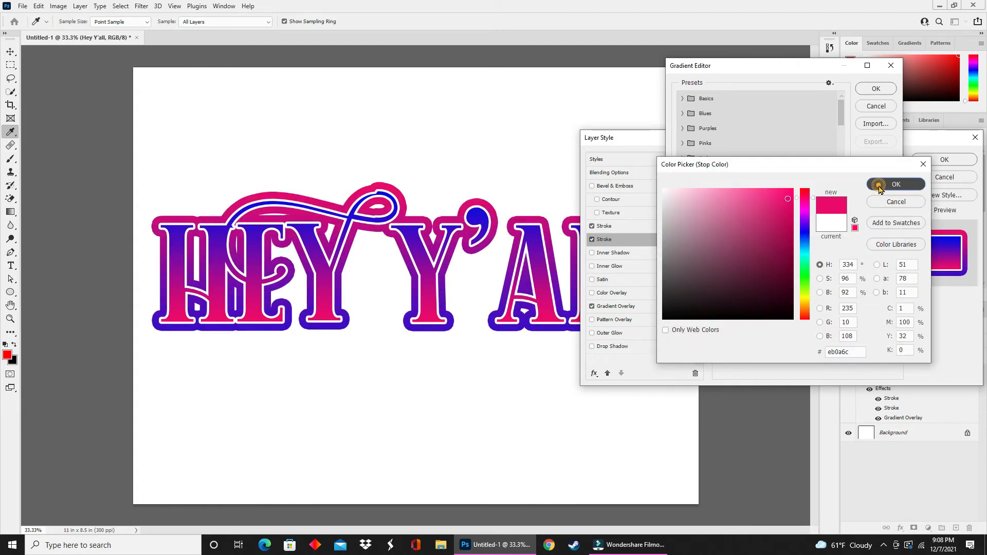
click(875, 89)
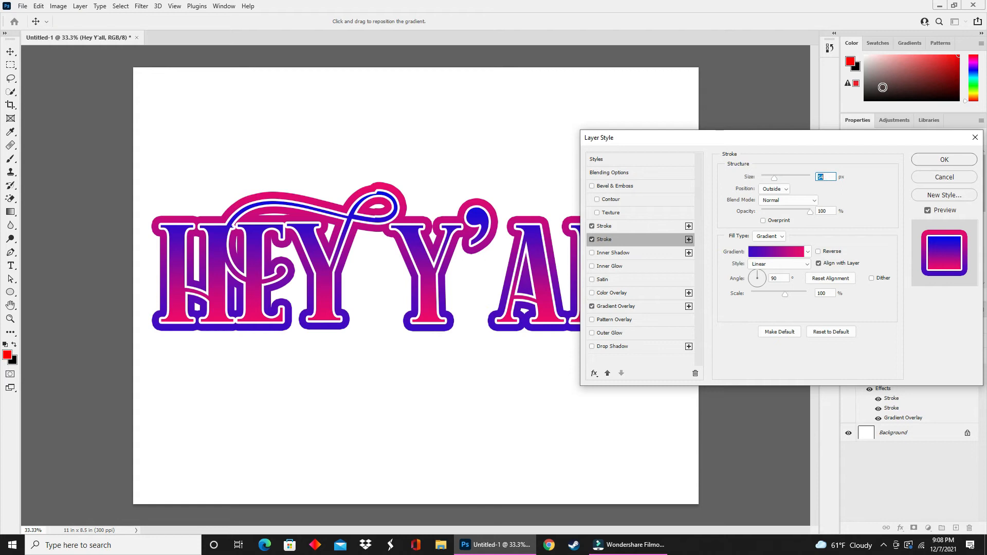
- Turn off the Gradient Overlay, close the Layer Style dialog, and delete all effects from the text layer
click(591, 307)
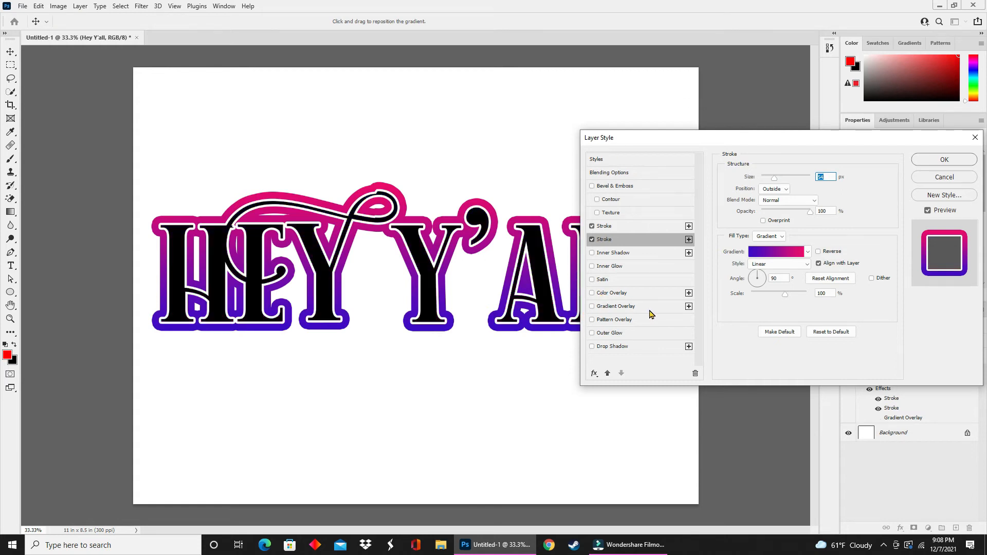
click(923, 163)
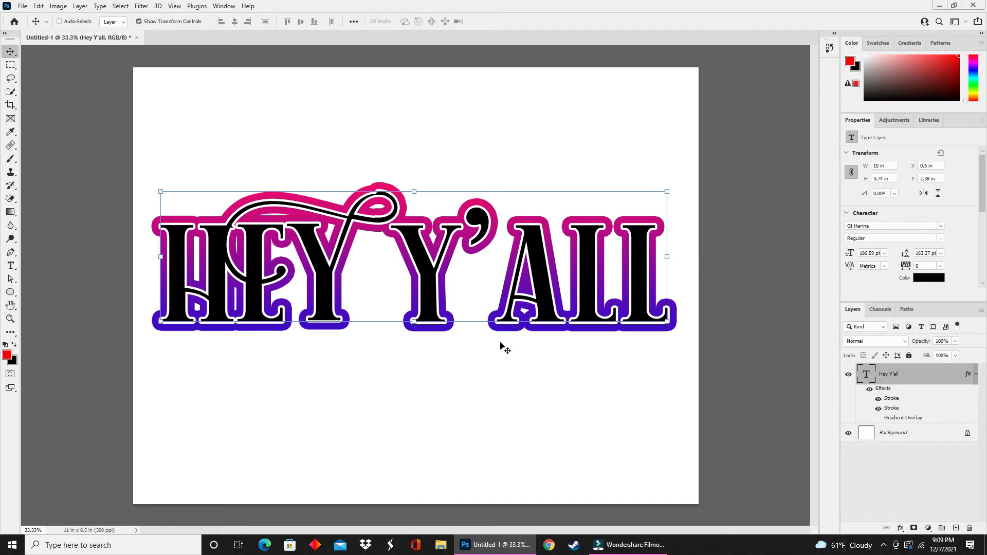
click(884, 390)
click(884, 390)
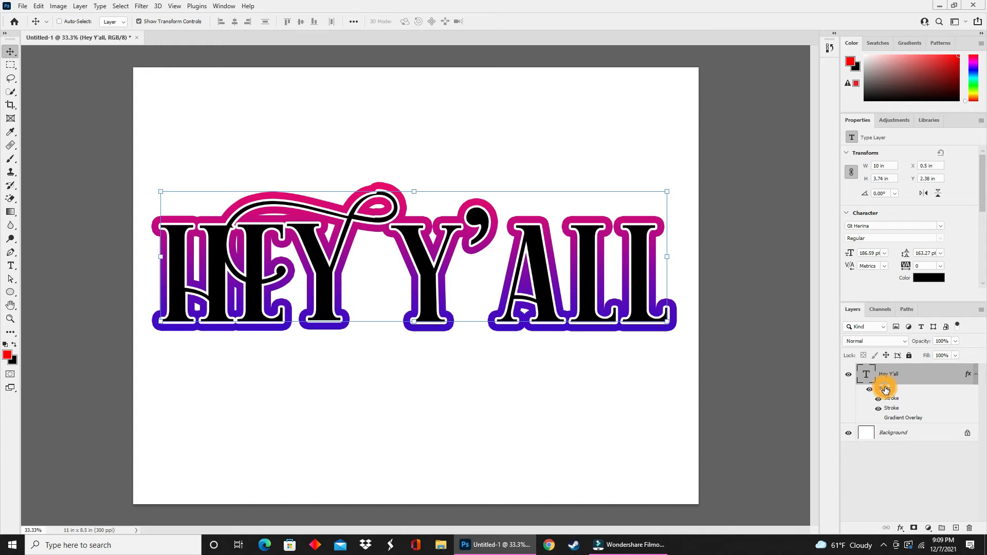
drag(884, 389, 971, 530)
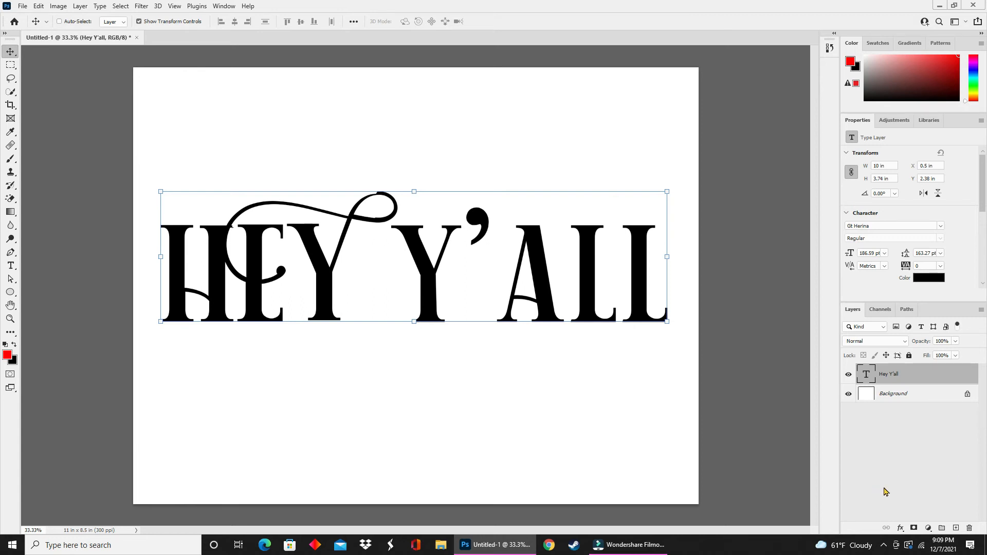
- Create a new empty layer above the text and switch to the Gradient tool
click(955, 528)
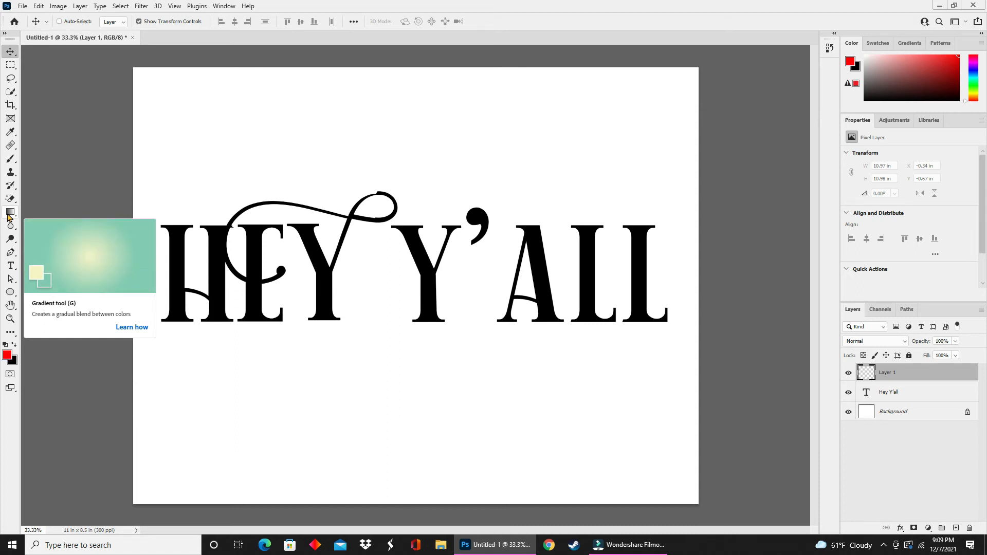
drag(16, 216, 16, 220)
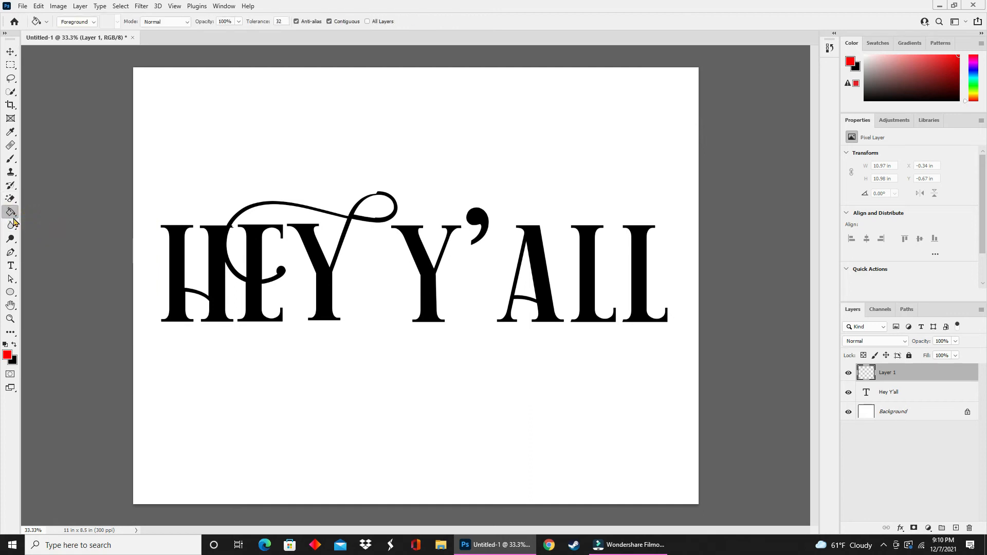
drag(15, 219, 39, 218)
click(40, 216)
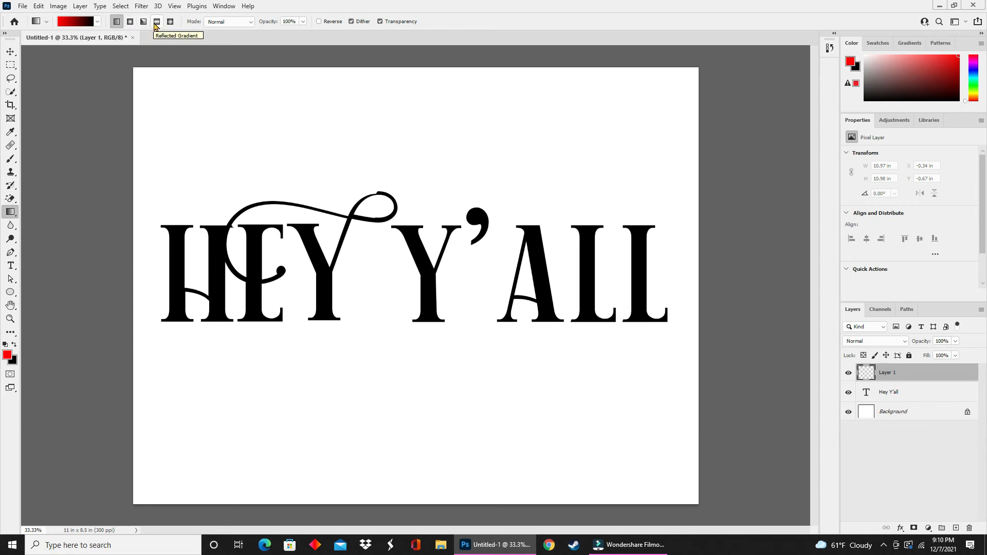
- Choose a purple-to-teal preset gradient from the gradient picker for the Gradient tool
click(247, 24)
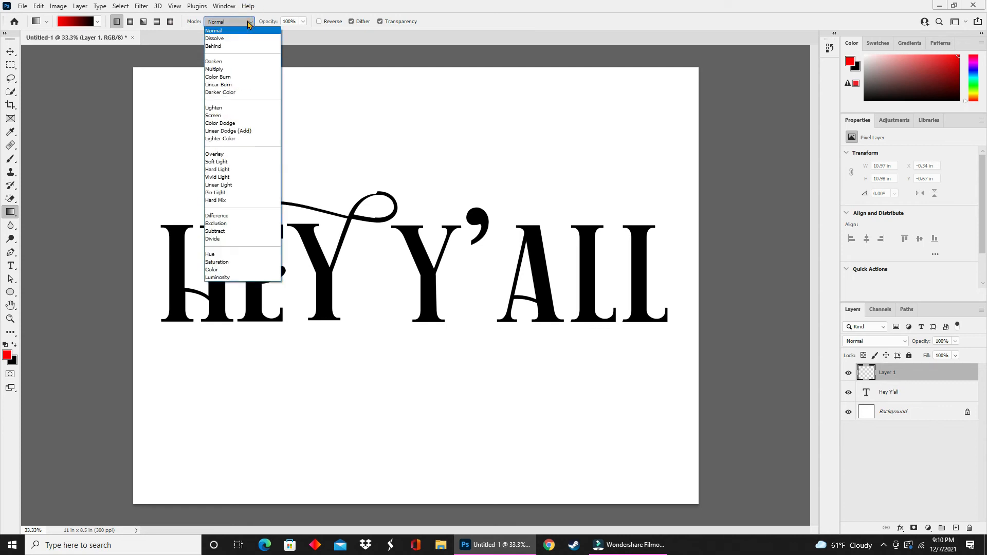
click(247, 25)
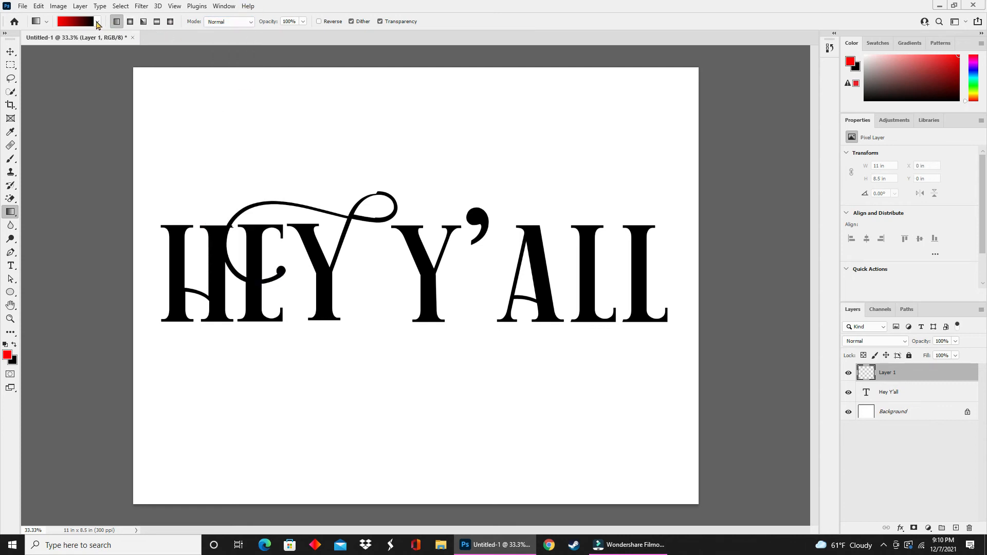
click(98, 22)
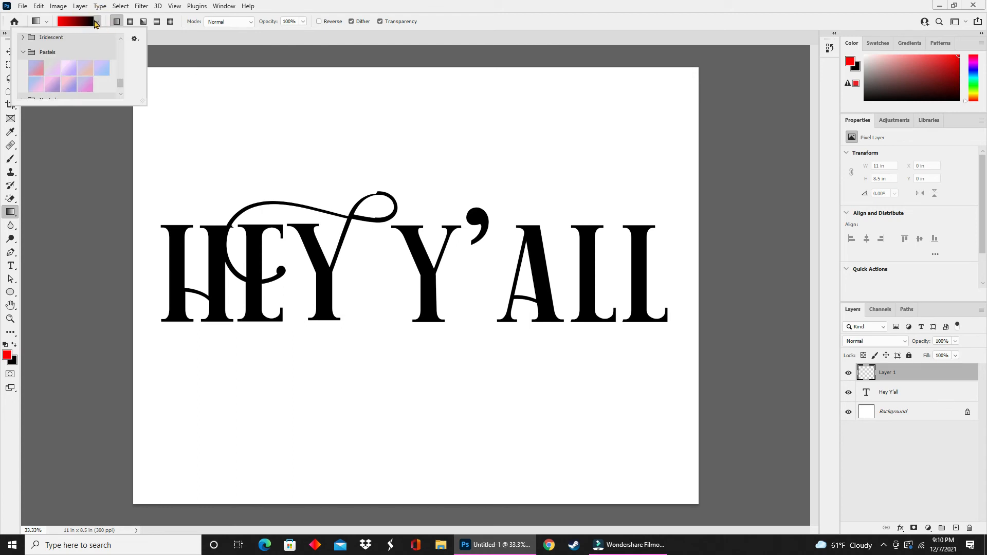
scroll(57, 70, down, 2)
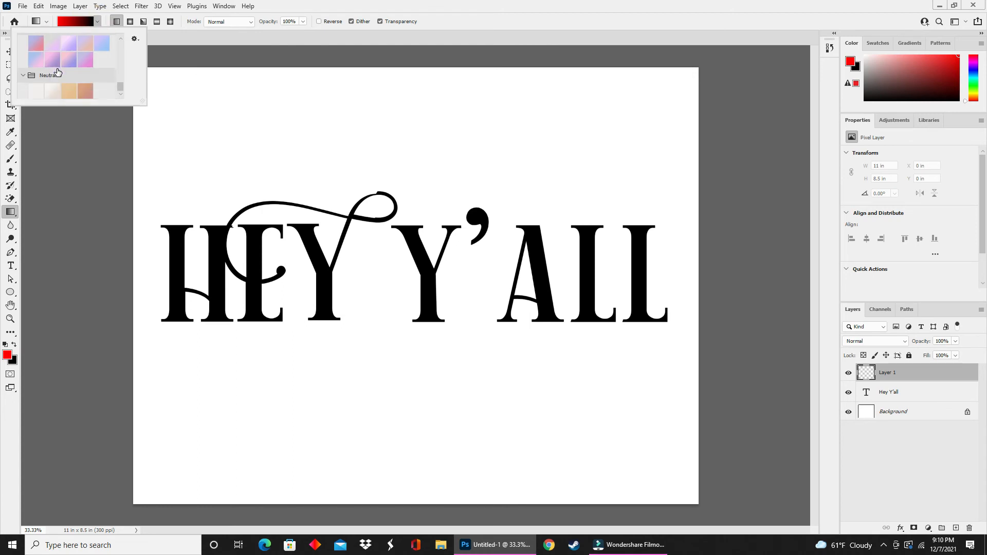
scroll(60, 72, up, 3)
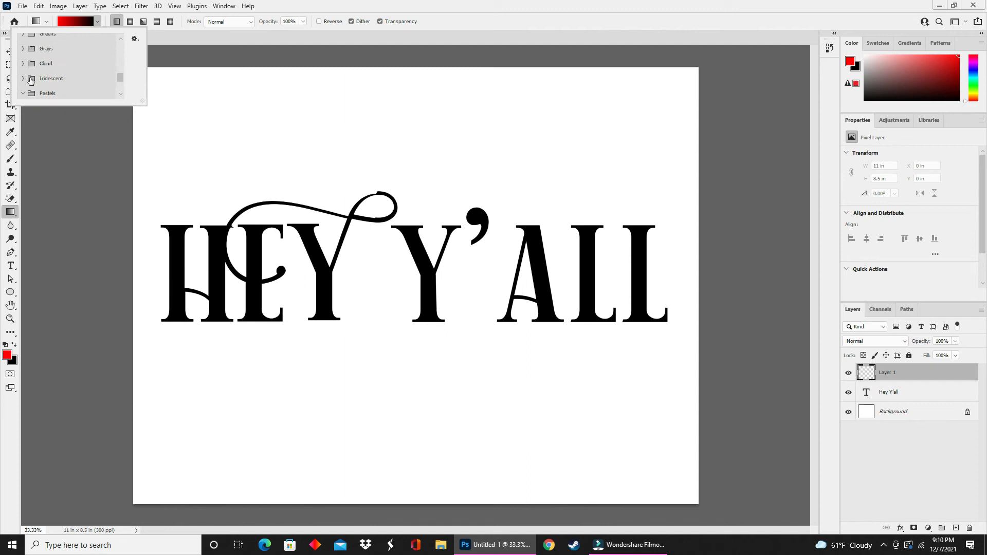
scroll(21, 77, up, 4)
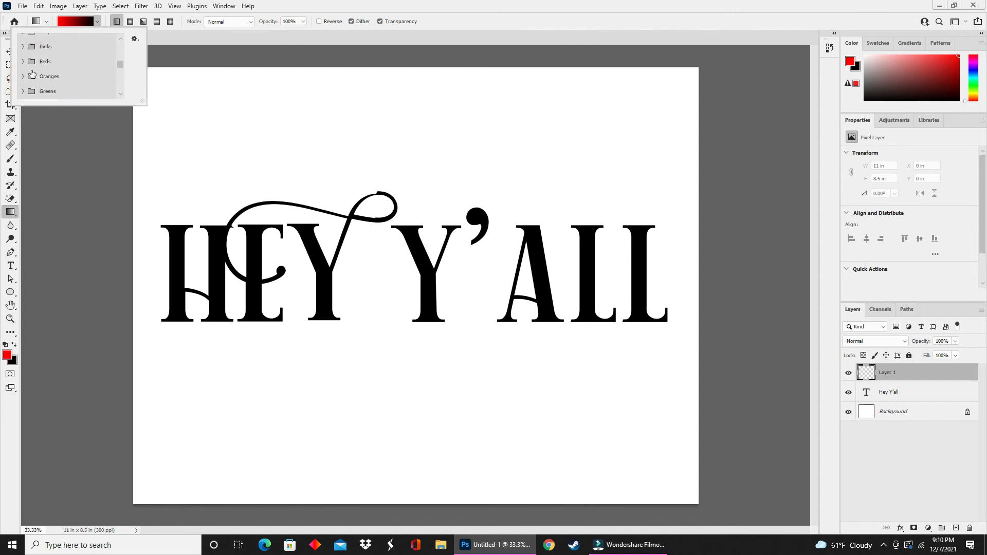
click(22, 61)
scroll(91, 75, up, 2)
scroll(77, 74, up, 3)
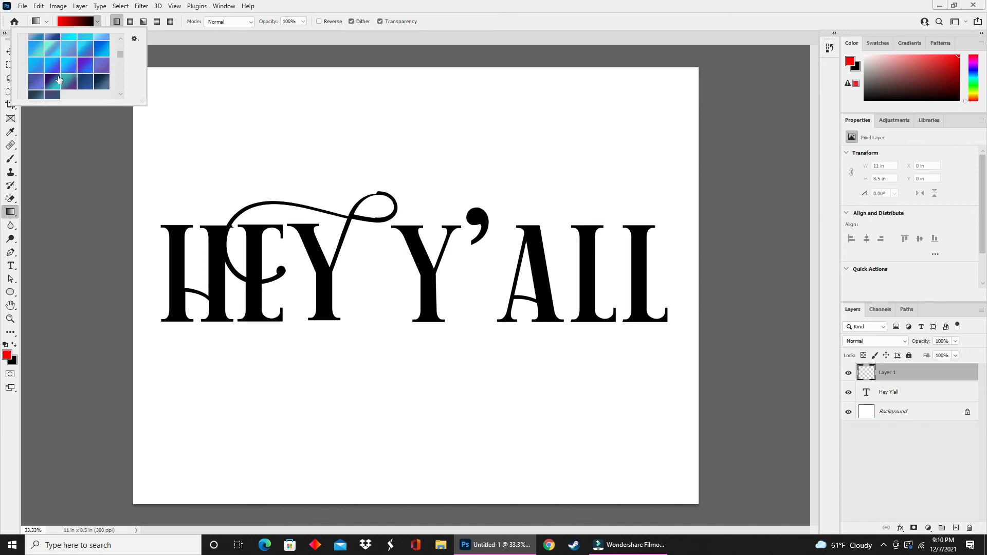
click(53, 80)
click(100, 49)
key(Return)
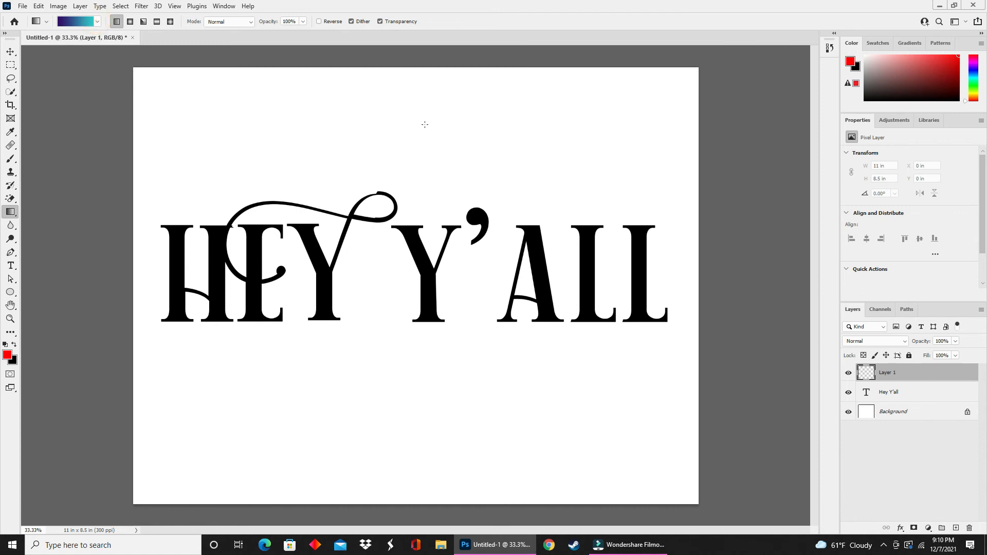
- Fill the new layer with the gradient from top to bottom and clip it to the text layer
drag(395, 139, 393, 390)
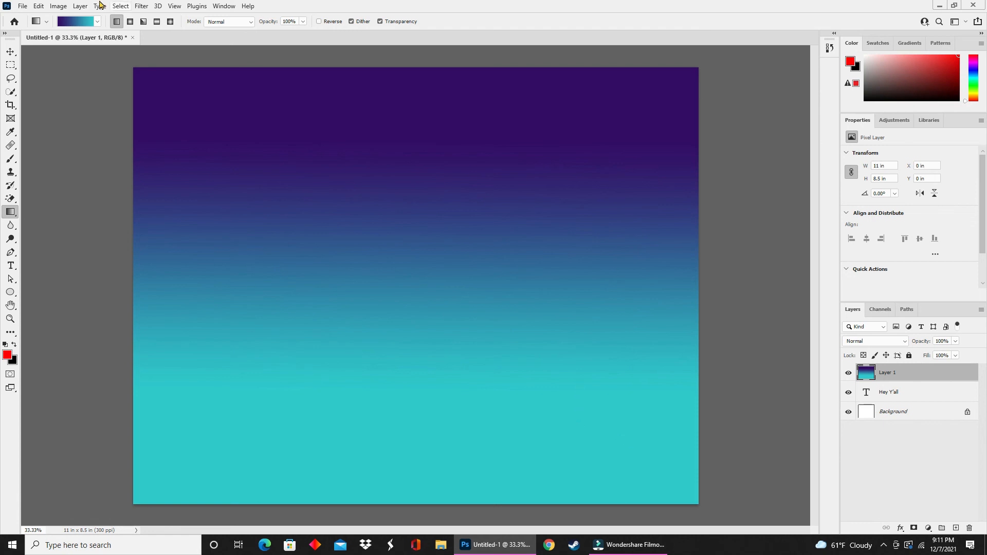
click(77, 7)
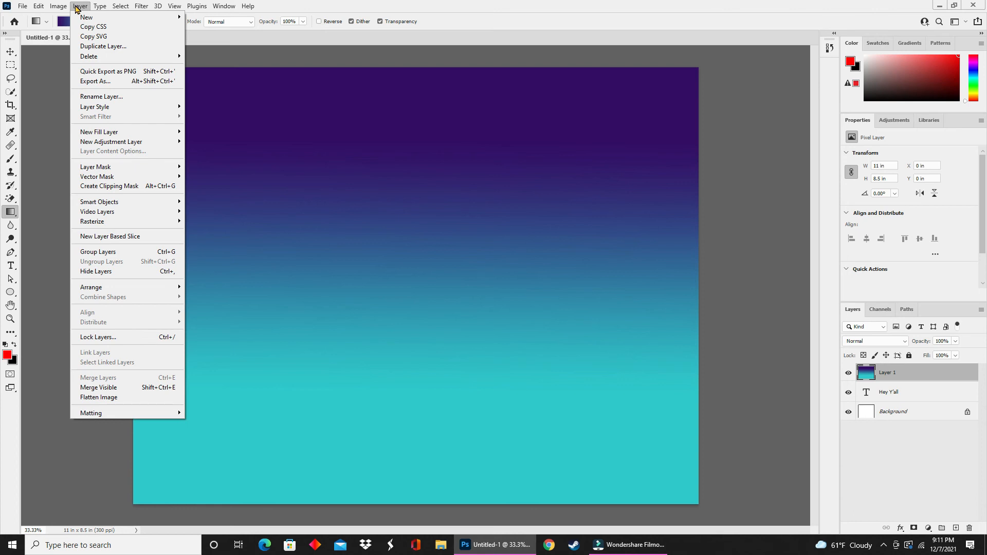
click(135, 185)
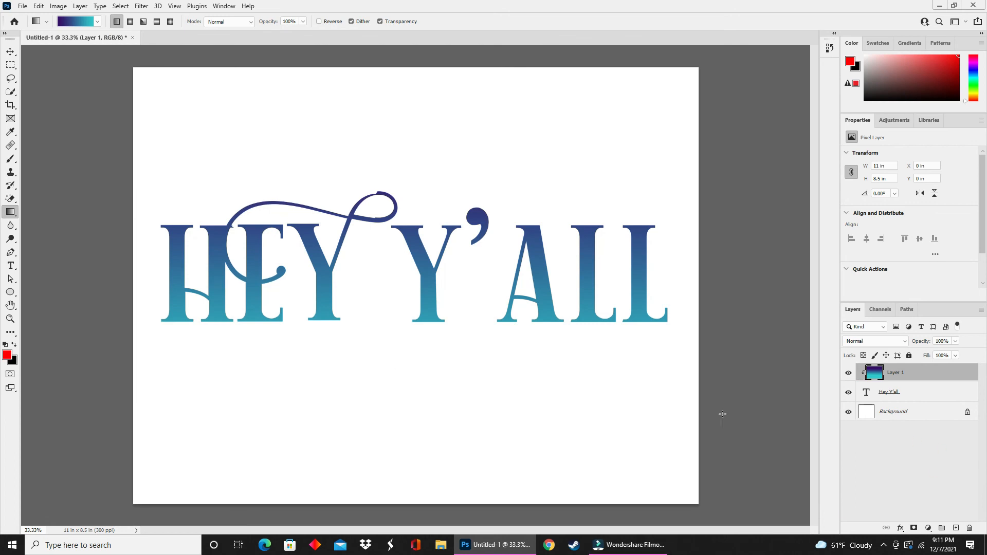
- Try to move the text layer upward on the canvas
click(918, 394)
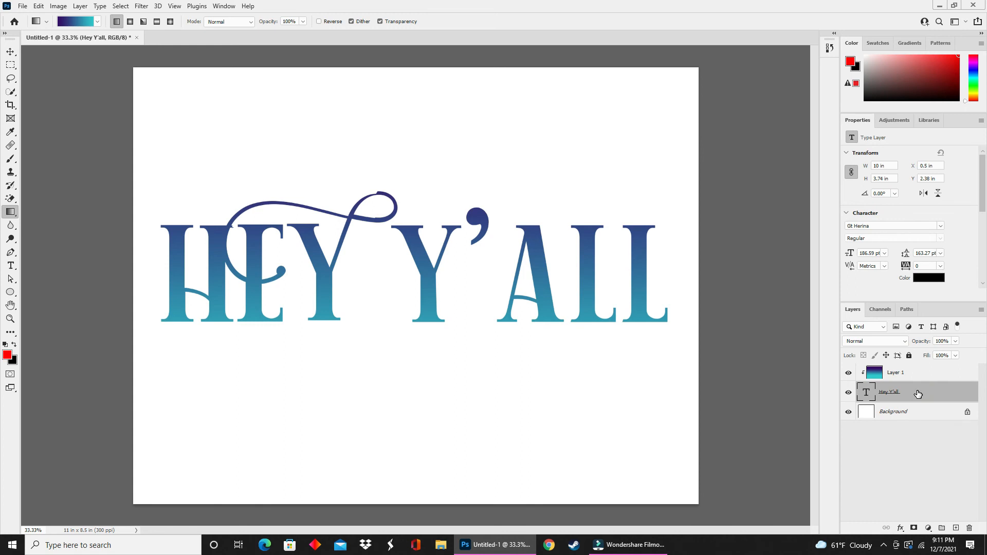
click(11, 51)
drag(328, 295, 314, 140)
key(ctrl+z)
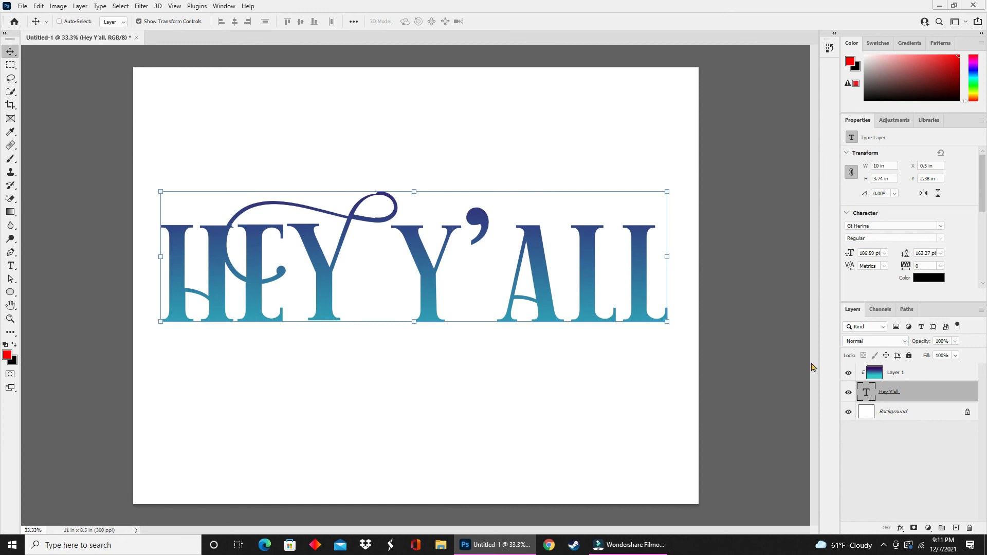
- Scale the text and gradient layers together down to about 6.5 in wide, centered on the canvas
shift+click(919, 374)
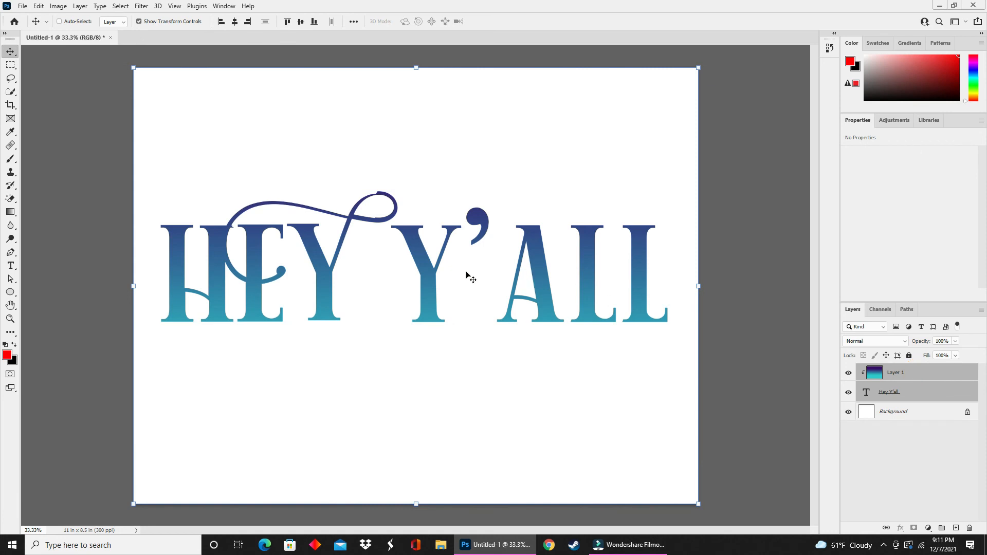
drag(577, 269, 548, 268)
drag(700, 73, 503, 224)
drag(374, 383, 471, 289)
key(Return)
- Hide the gradient layer and retype the text as THAT'S ALL / FOR THIS / VIDEO on three lines
click(945, 397)
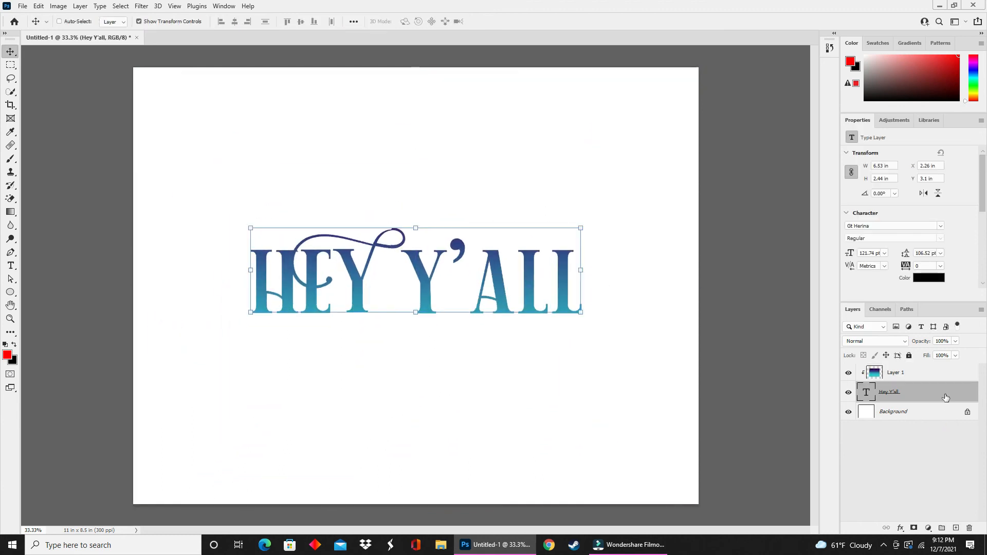
click(929, 374)
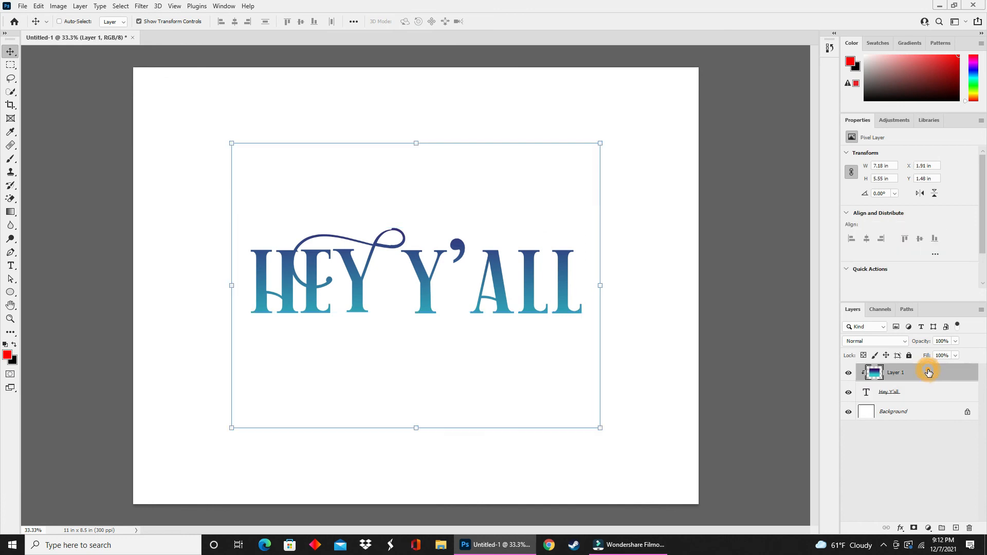
click(849, 373)
double_click(440, 279)
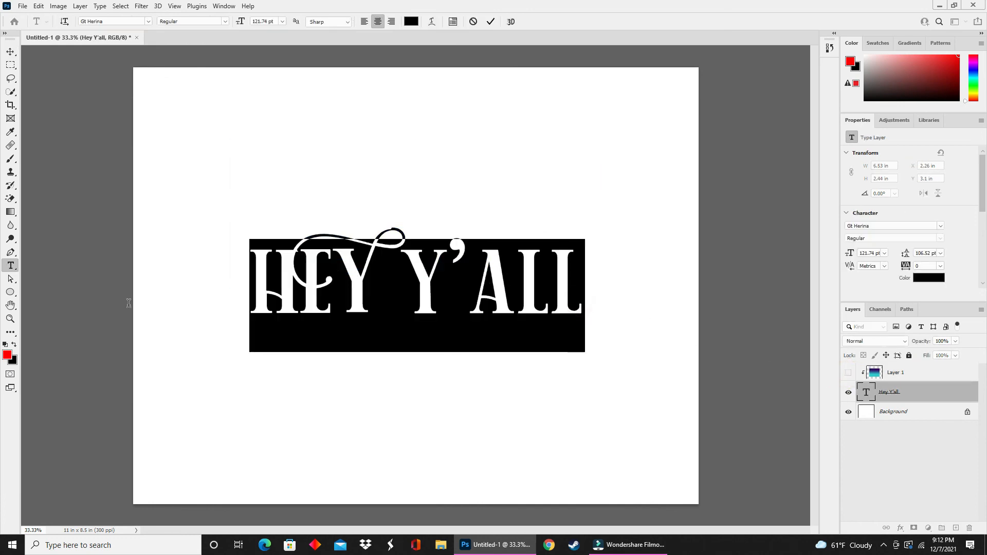
text(THAT'S ALL)
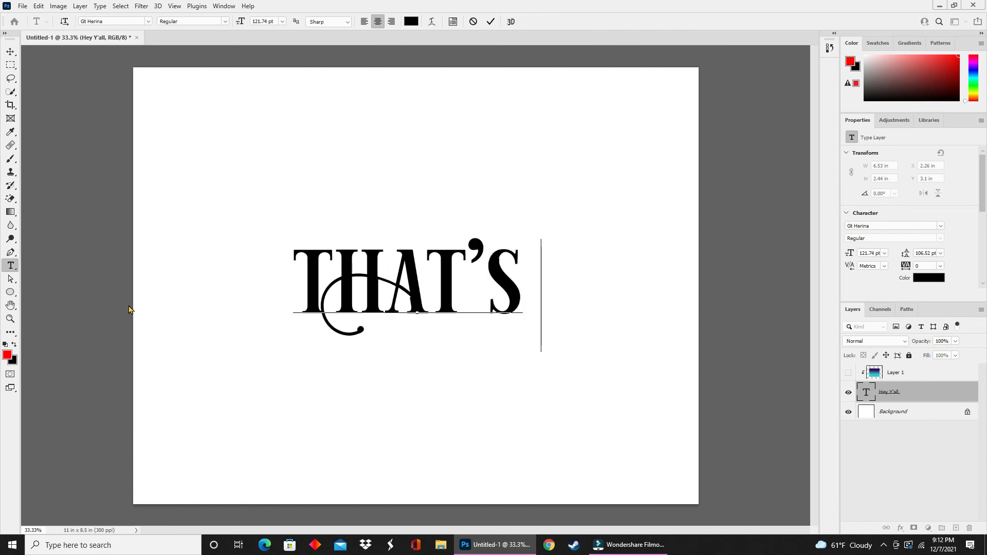
key(Return)
text(F)
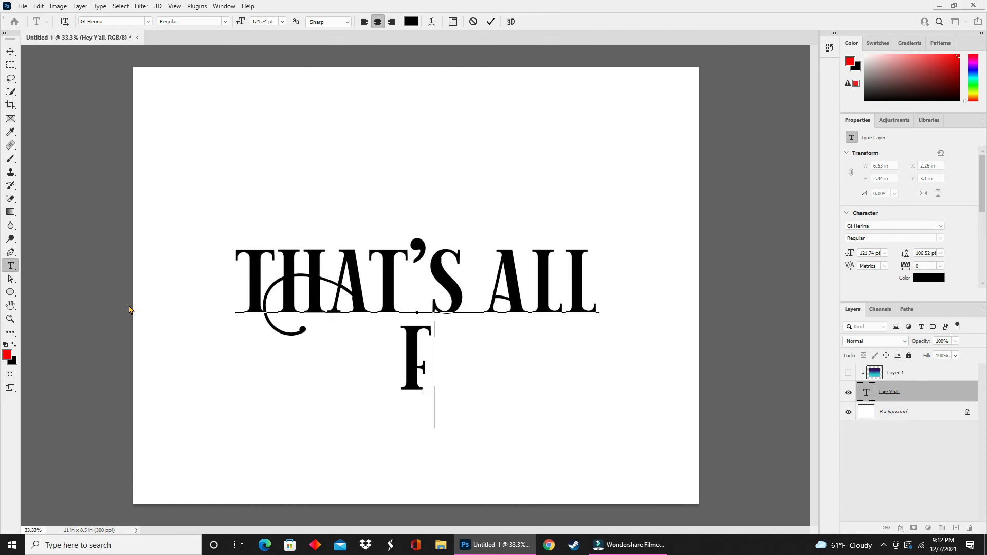
text(OR THIS)
key(Return)
text(V)
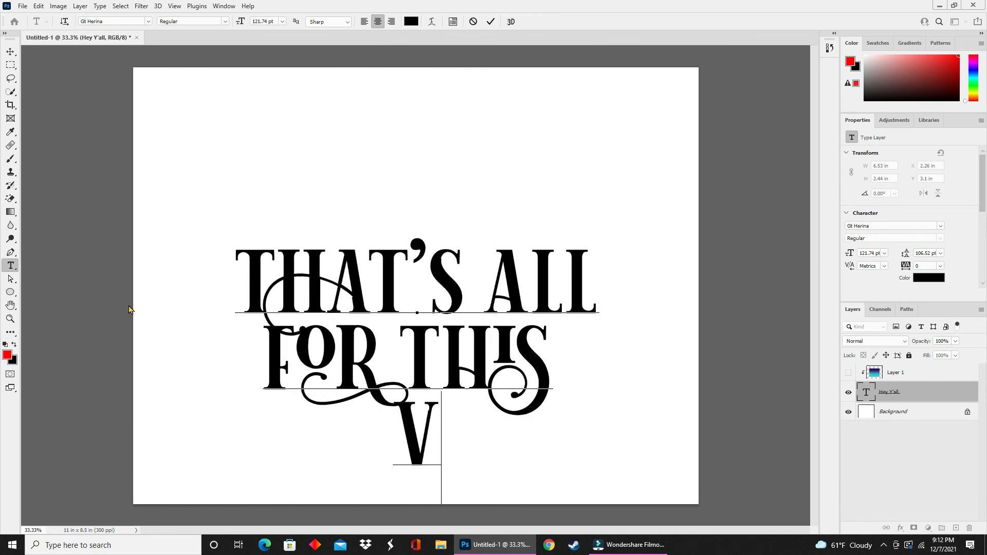
text(IDEo)
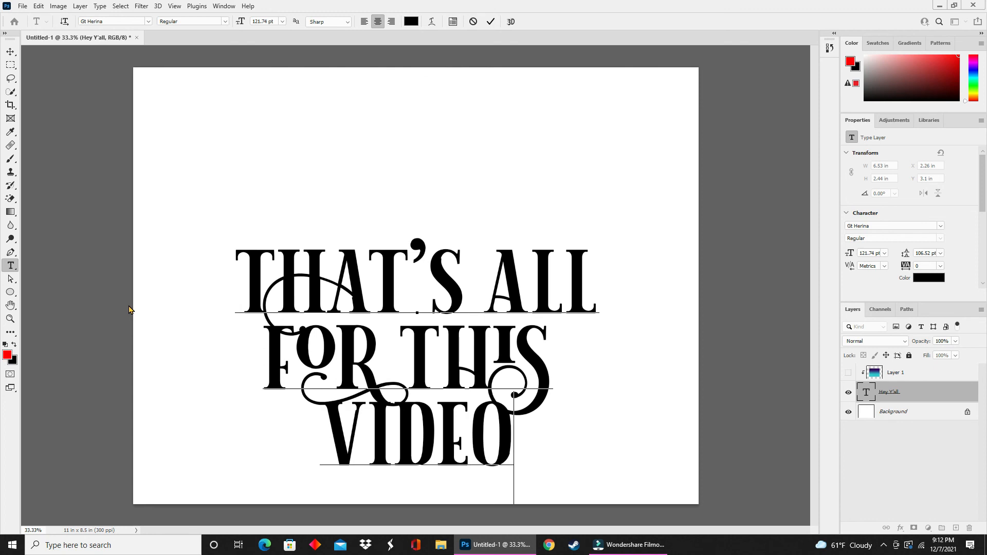
- Move the new text block upward and show the gradient layer again
click(10, 52)
drag(394, 290, 432, 251)
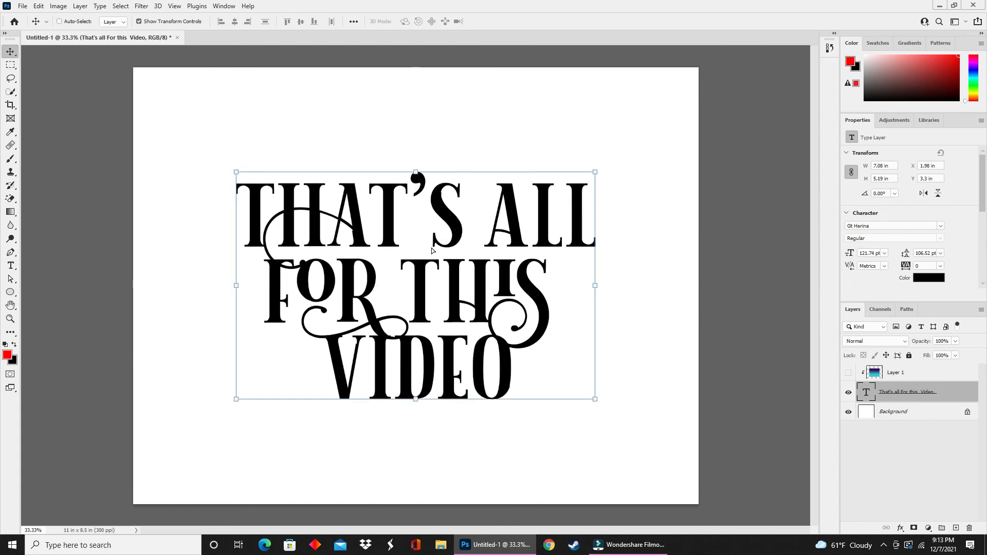
click(848, 372)
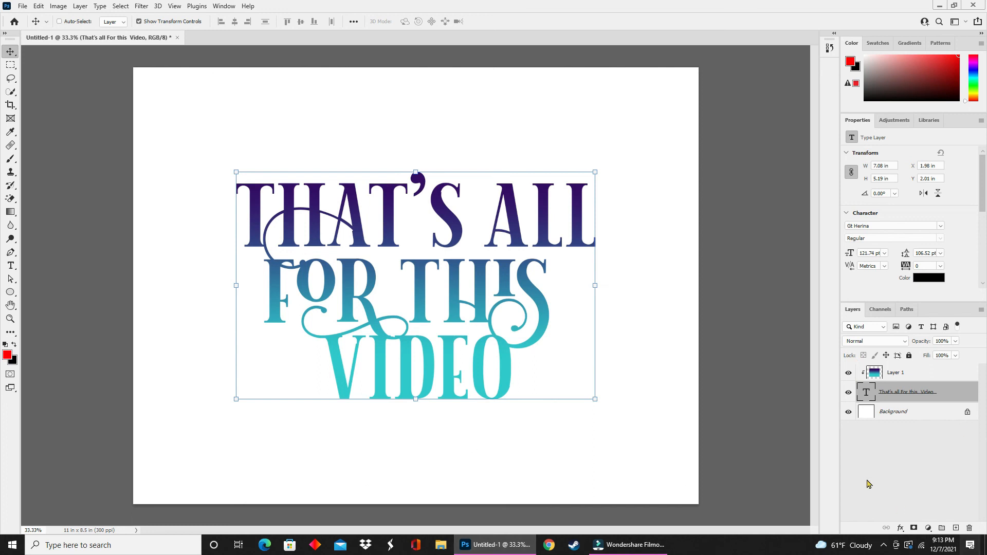
click(648, 545)
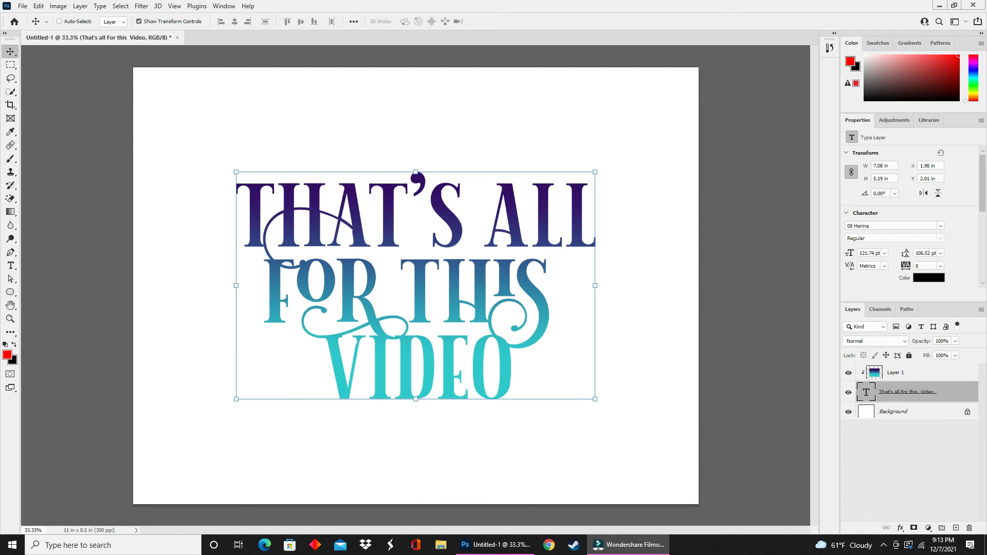